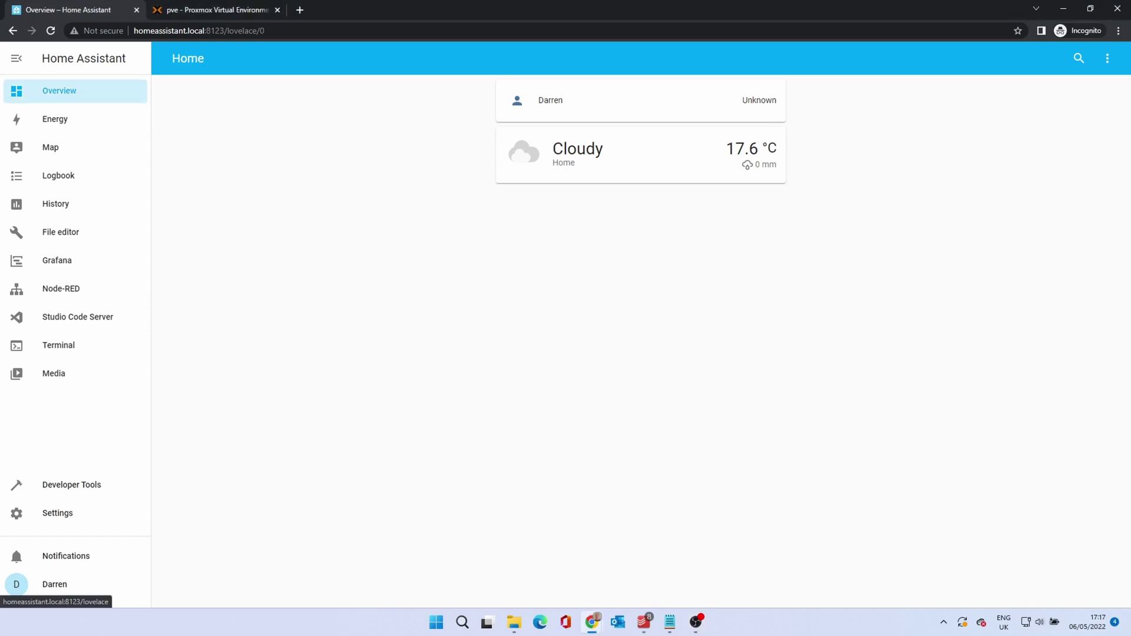
Go through Settings and System to the Backups page, which lists five existing backups
left_click(71, 516)
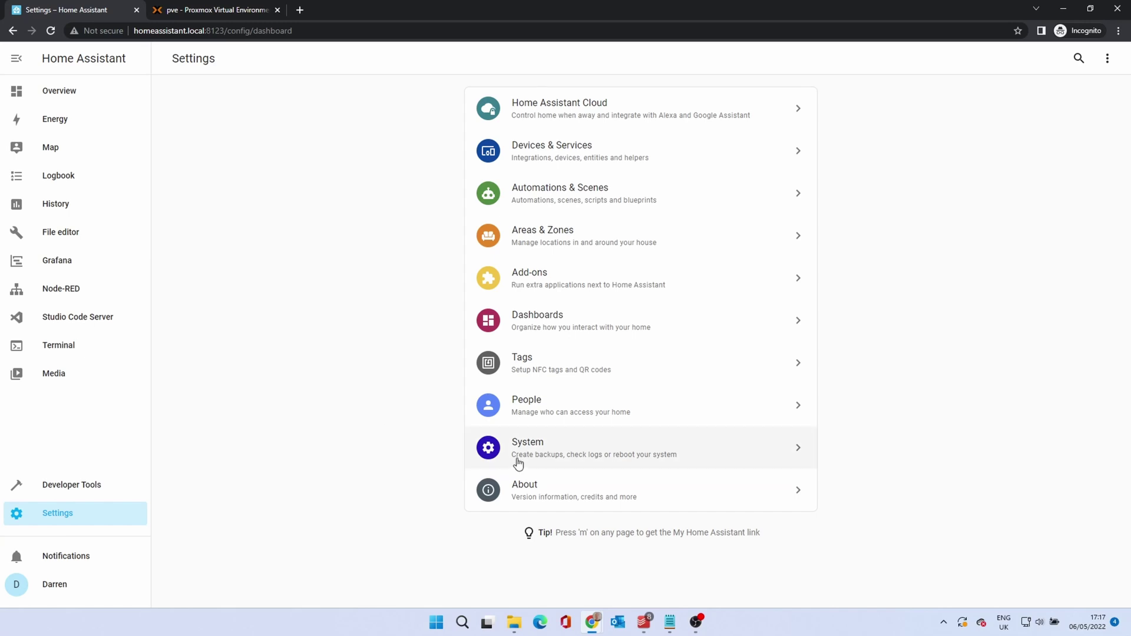
left_click(542, 458)
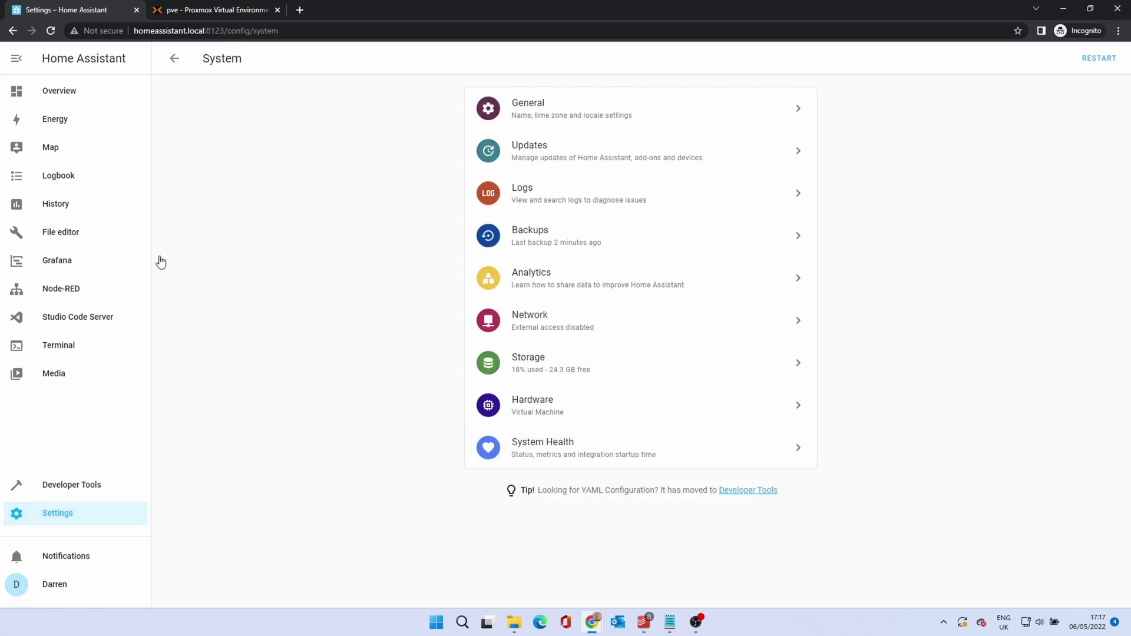
left_click(522, 243)
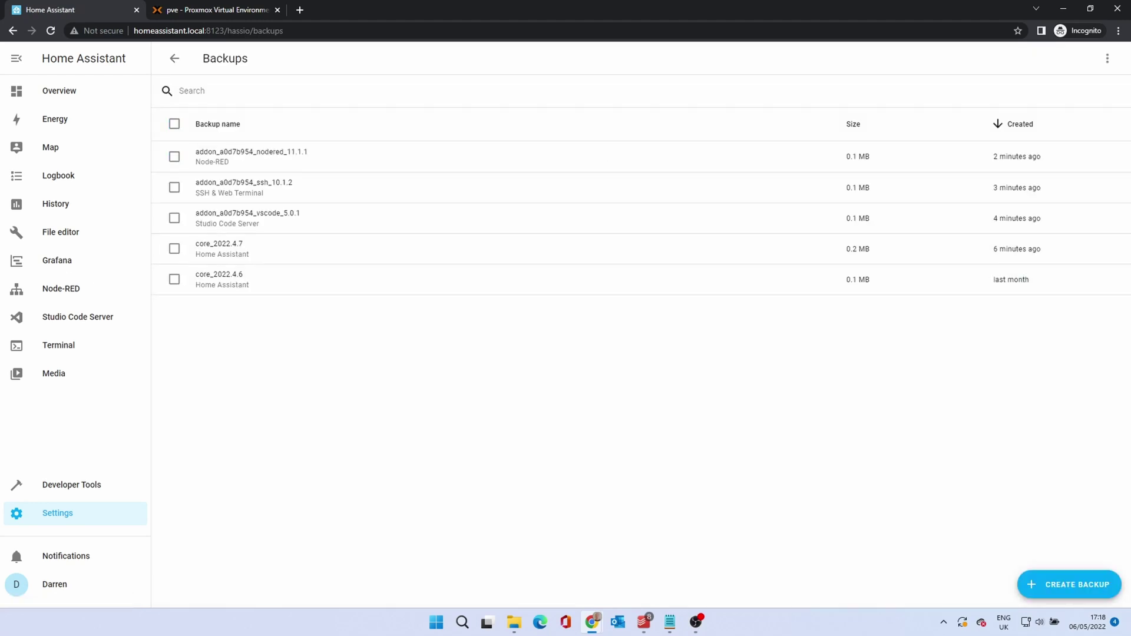
After previewing the partial-backup options, create a full backup named 'BackupDemo' (2.4 MB)
left_click(1071, 586)
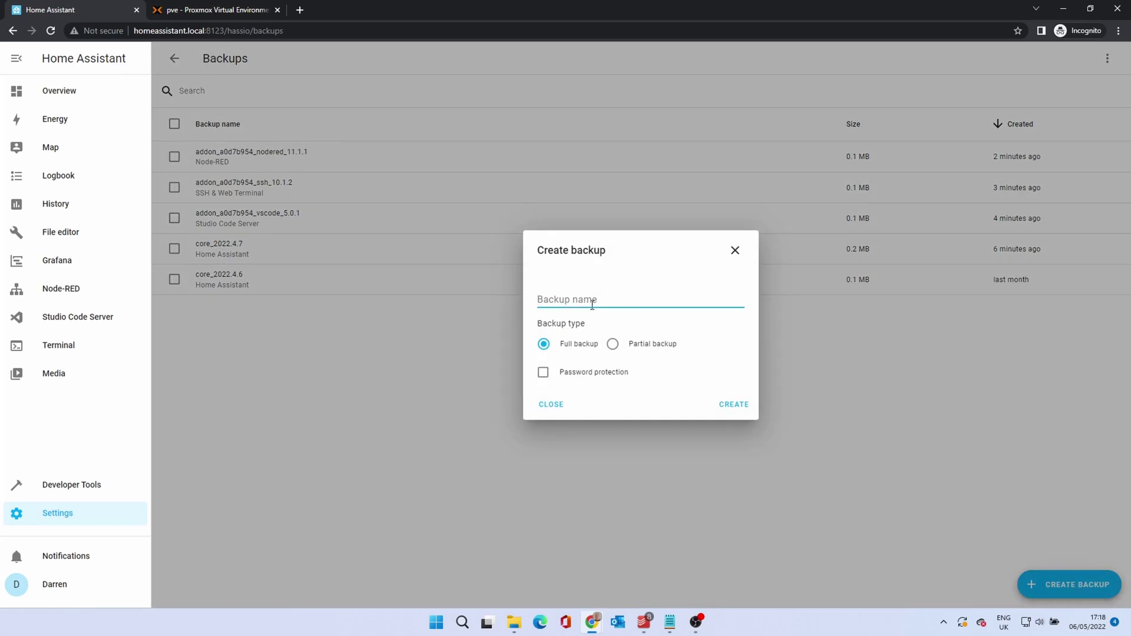
left_click(613, 345)
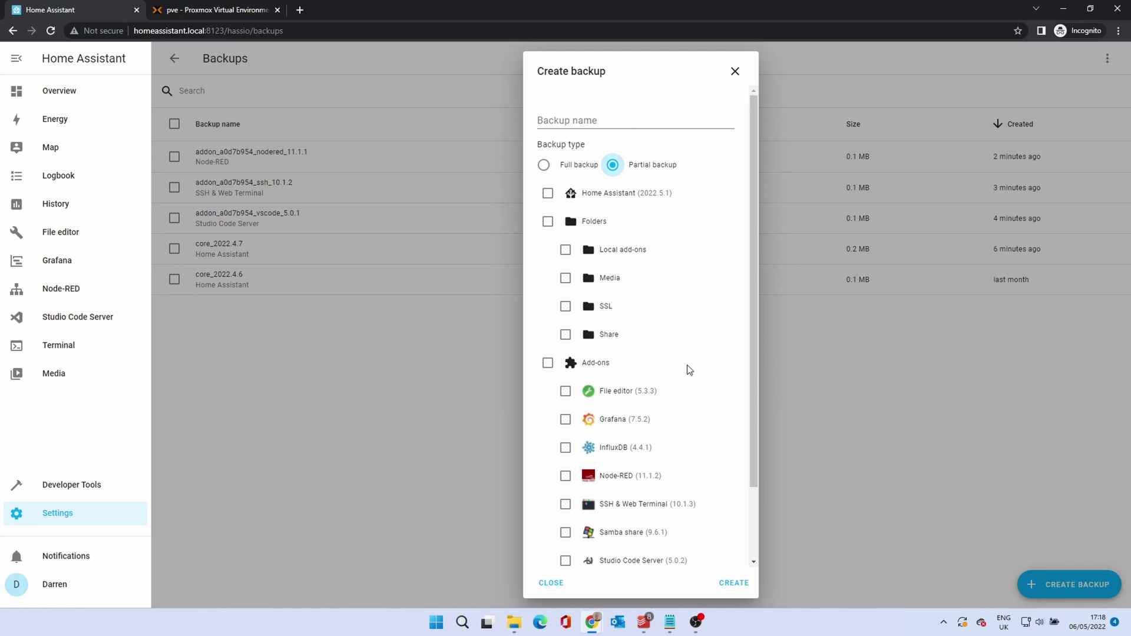
scroll(690, 369, "down", 2)
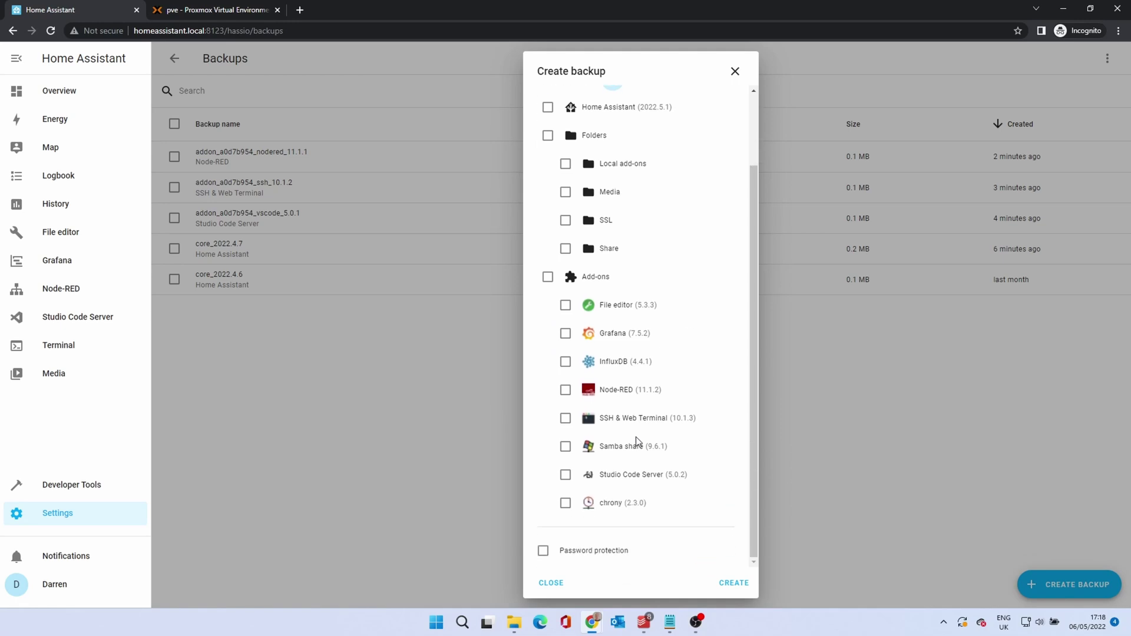
scroll(643, 334, "up", 2)
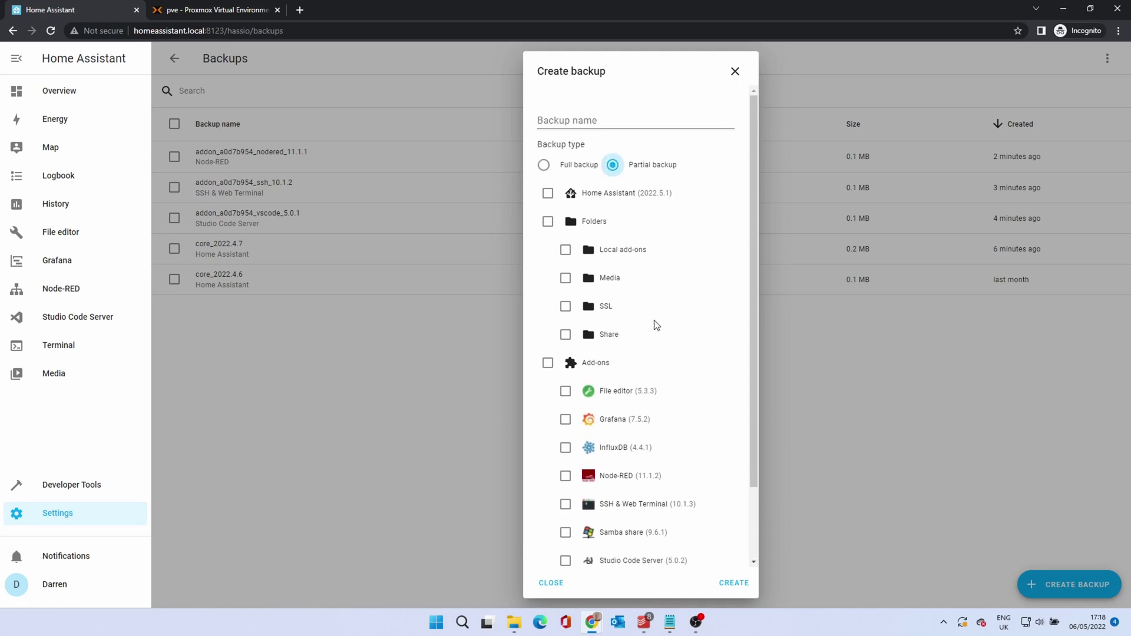
left_click(544, 165)
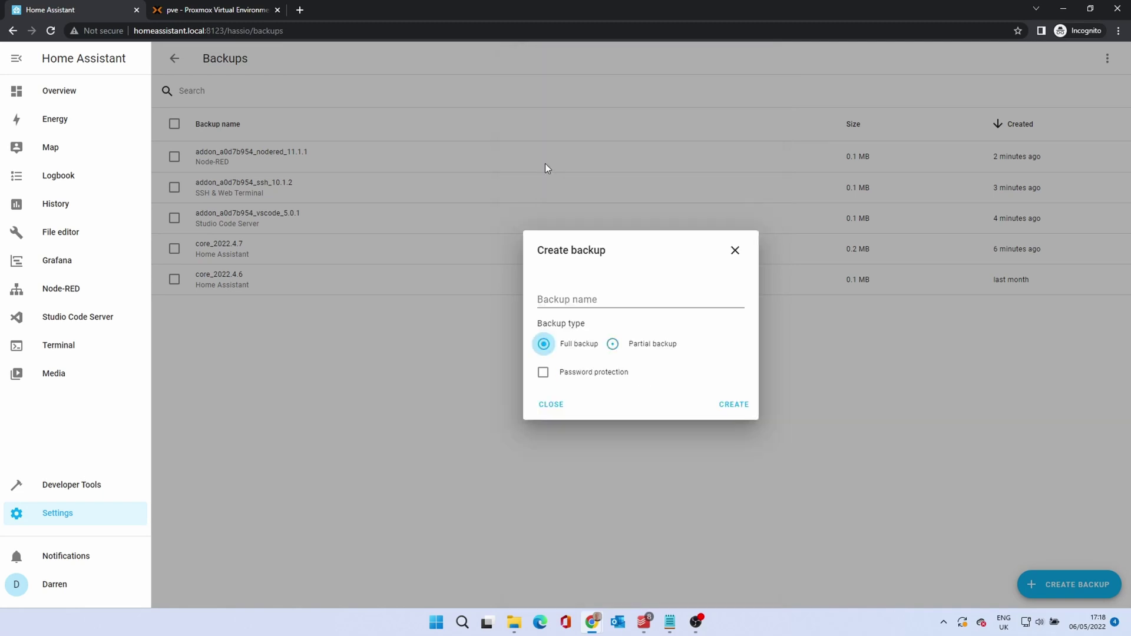
left_click(587, 297)
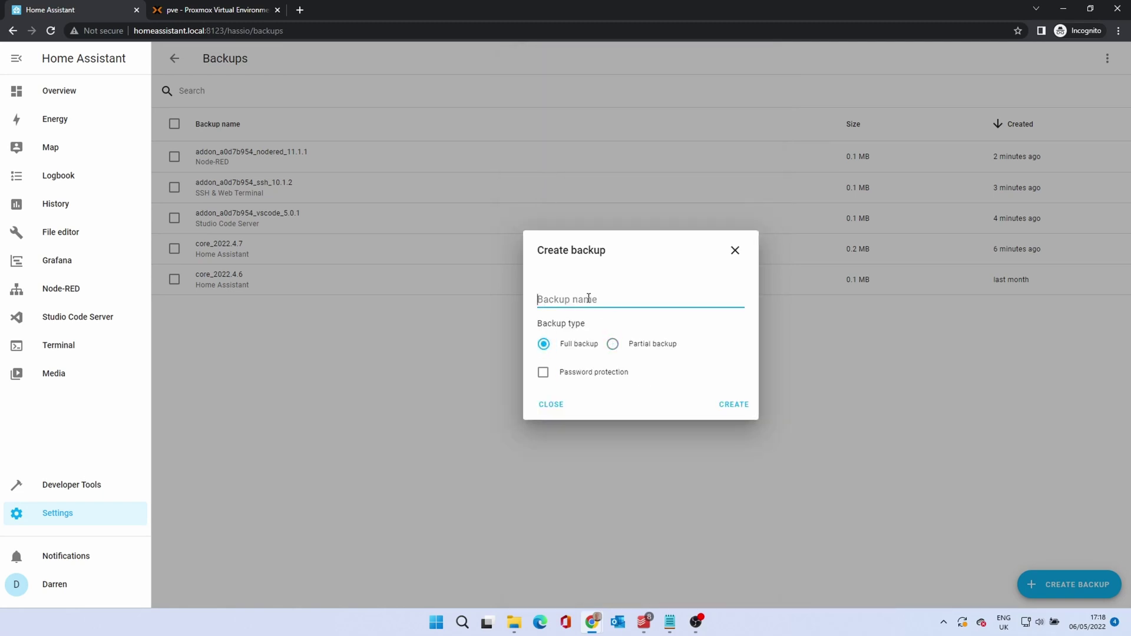
type("BackupDemo")
left_click(734, 404)
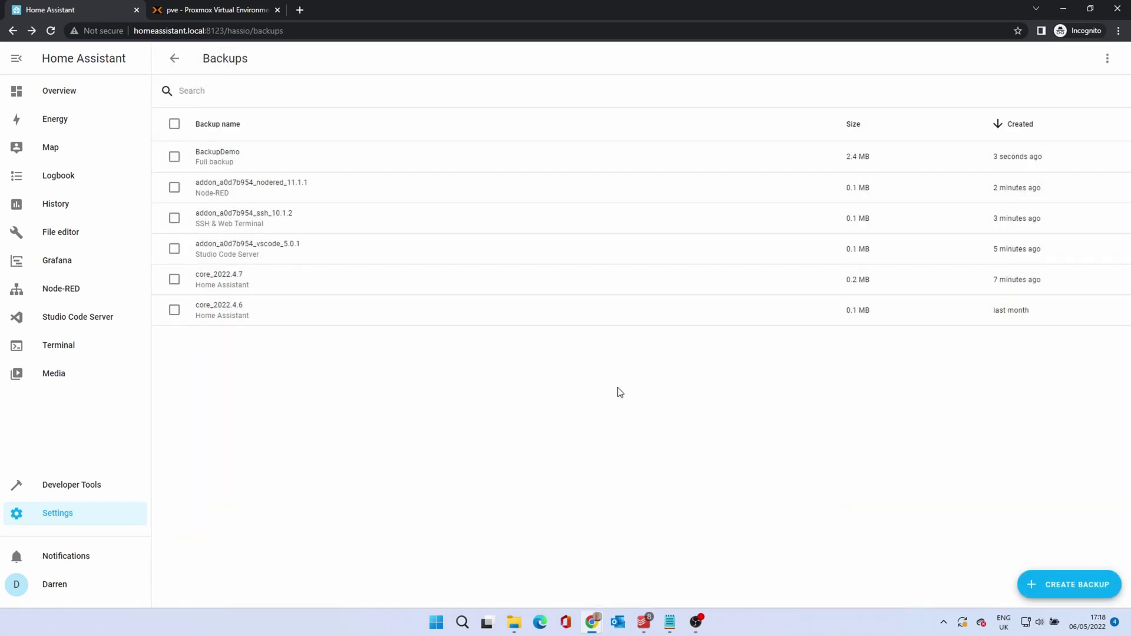
Open BackupDemo's details, then start a restore and cancel it without wiping the system
left_click(216, 155)
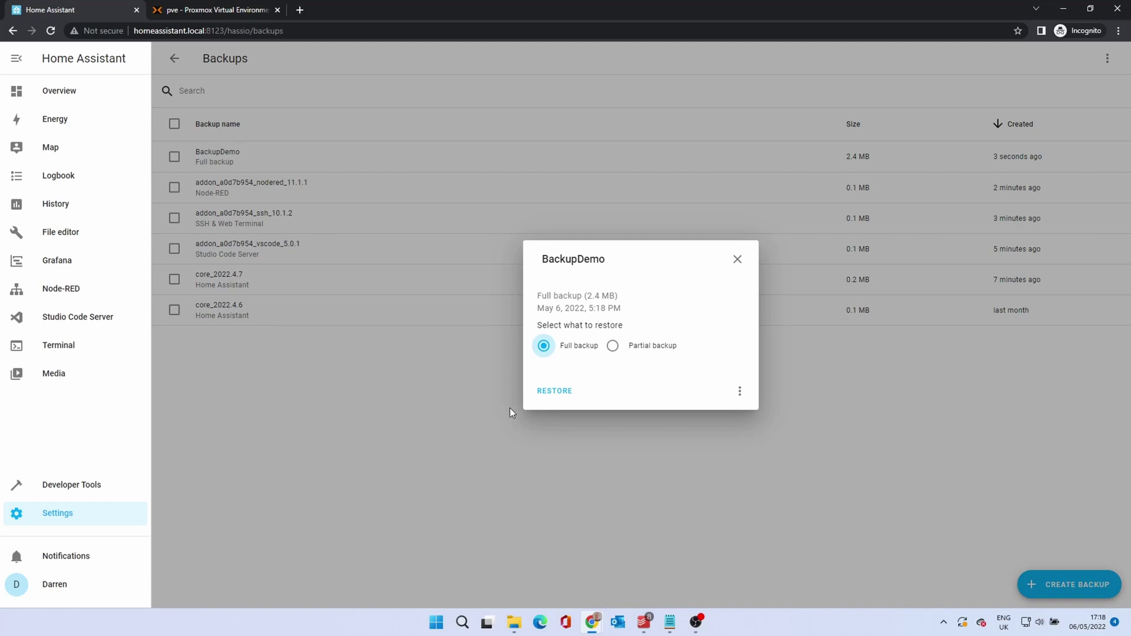
left_click(740, 392)
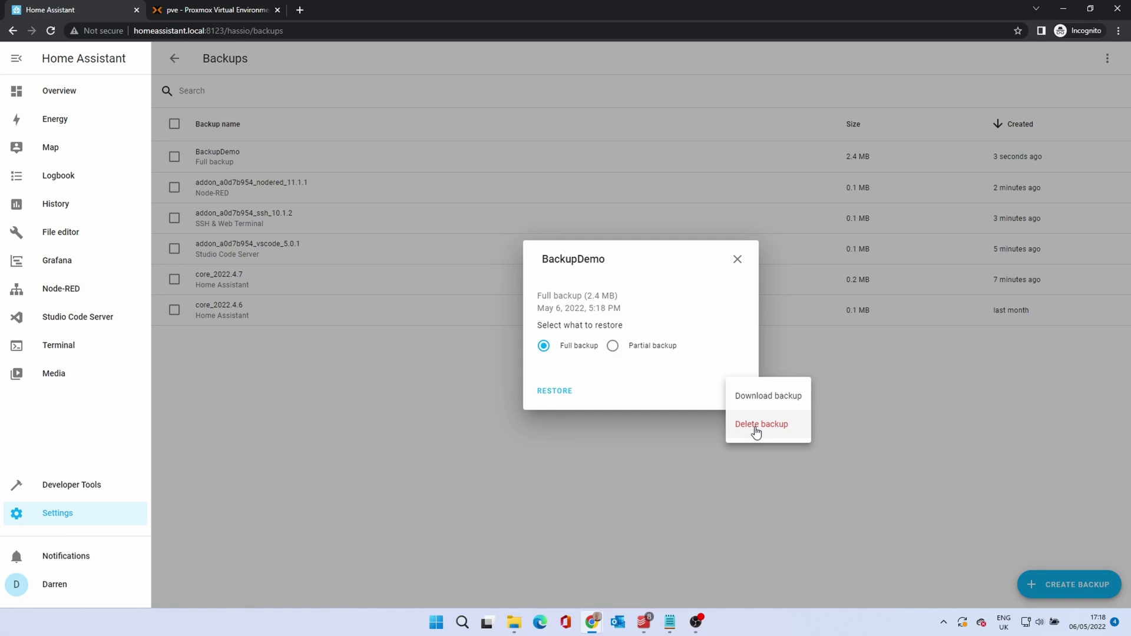
left_click(683, 376)
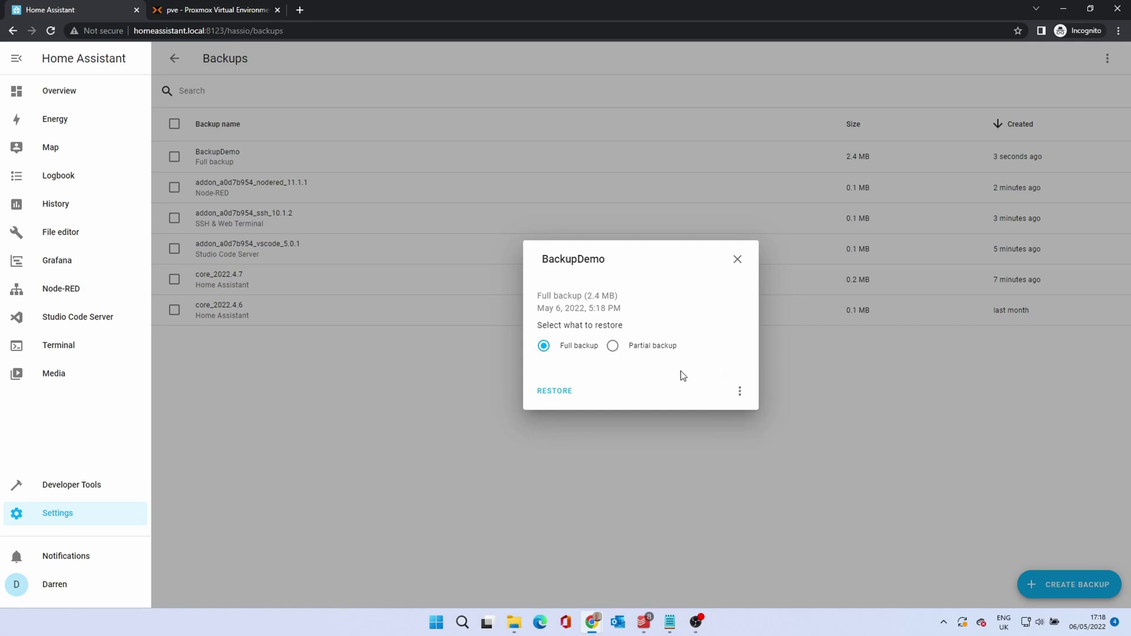
left_click(558, 392)
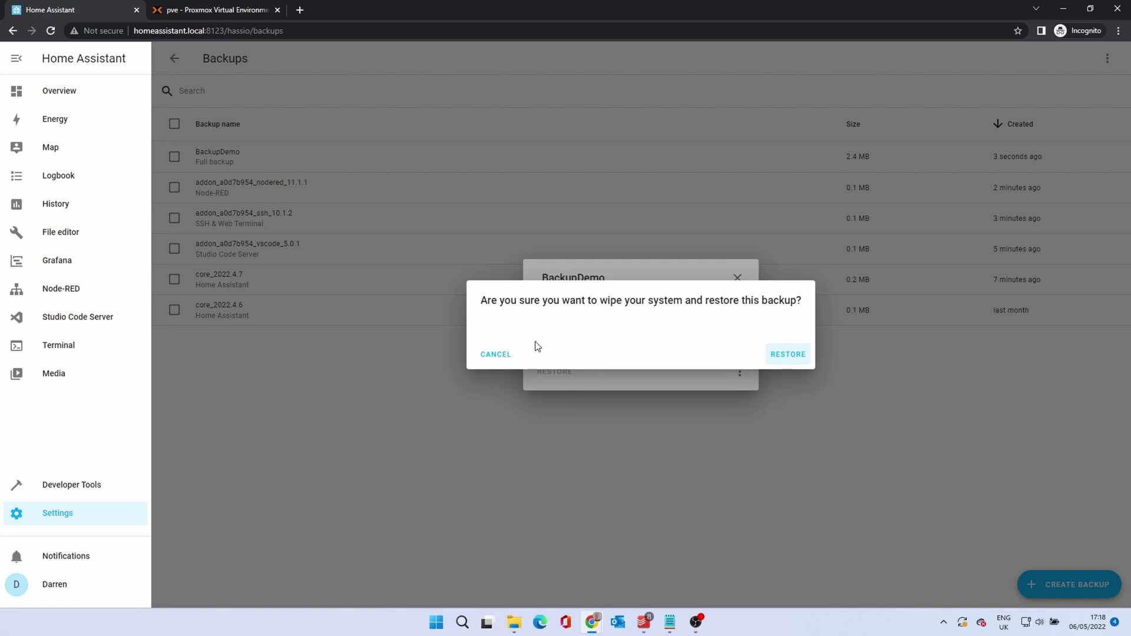
left_click(496, 355)
Download BackupDemo as BackupDemo.tar and close the backup details dialog
left_click(741, 391)
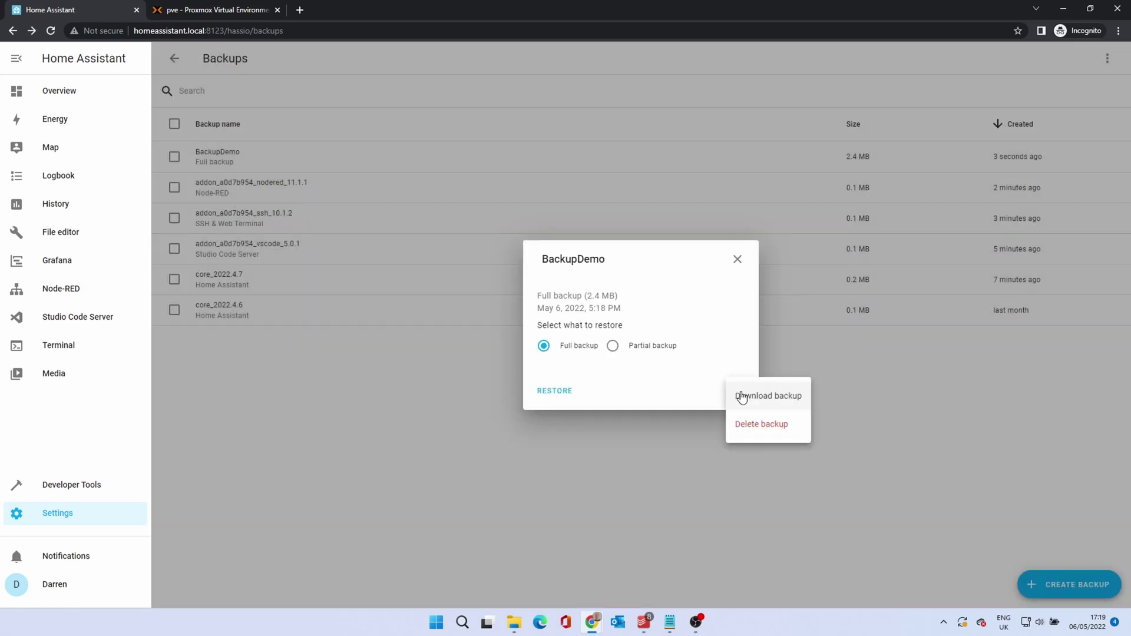
left_click(791, 397)
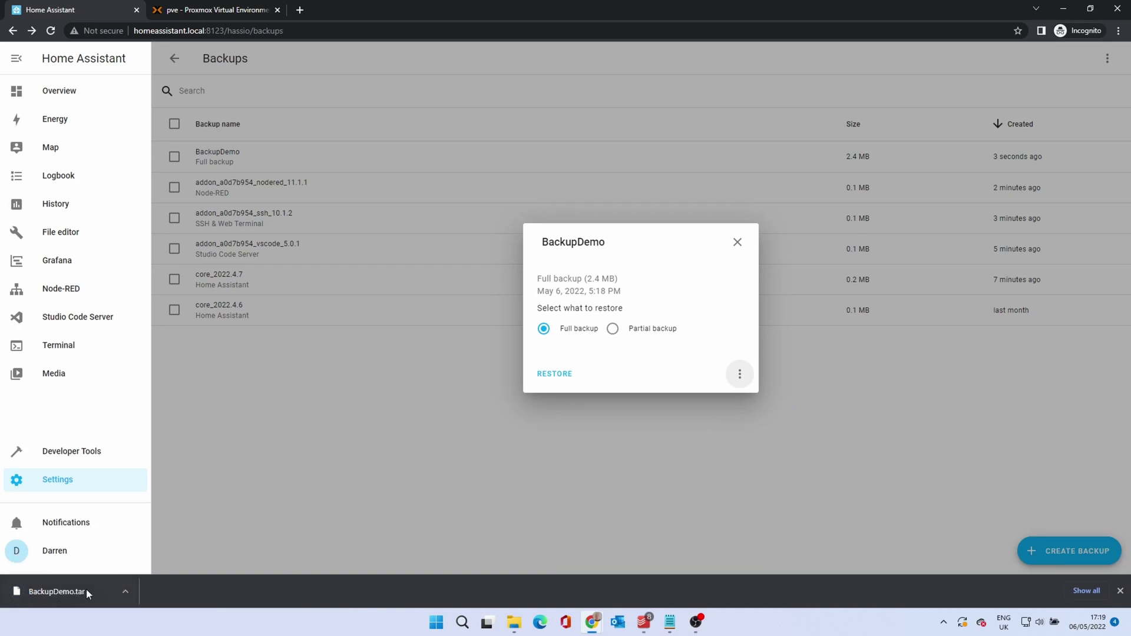
left_click(1121, 590)
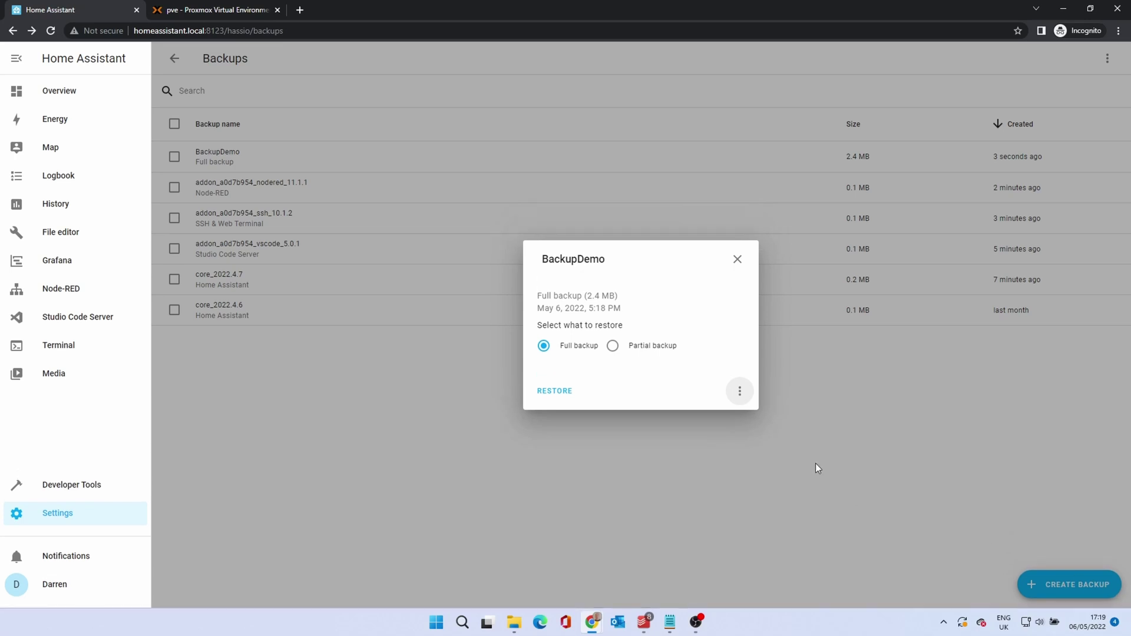
left_click(737, 259)
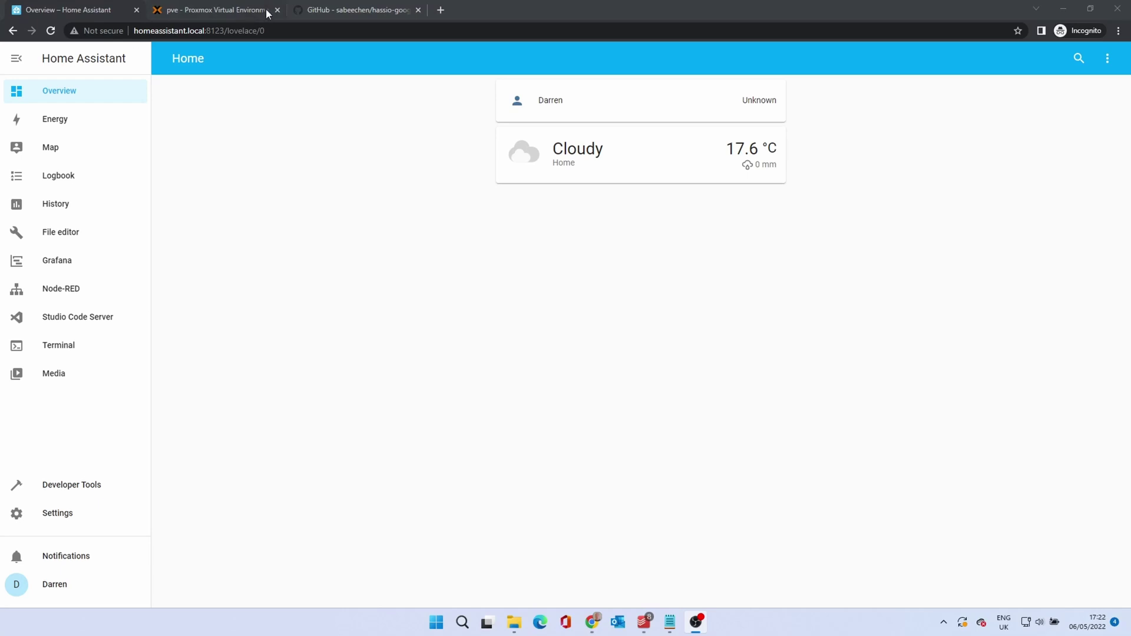
On the hassio-google-drive-backup GitHub README, find Detailed Install Instructions and select the repository URL
left_click(317, 10)
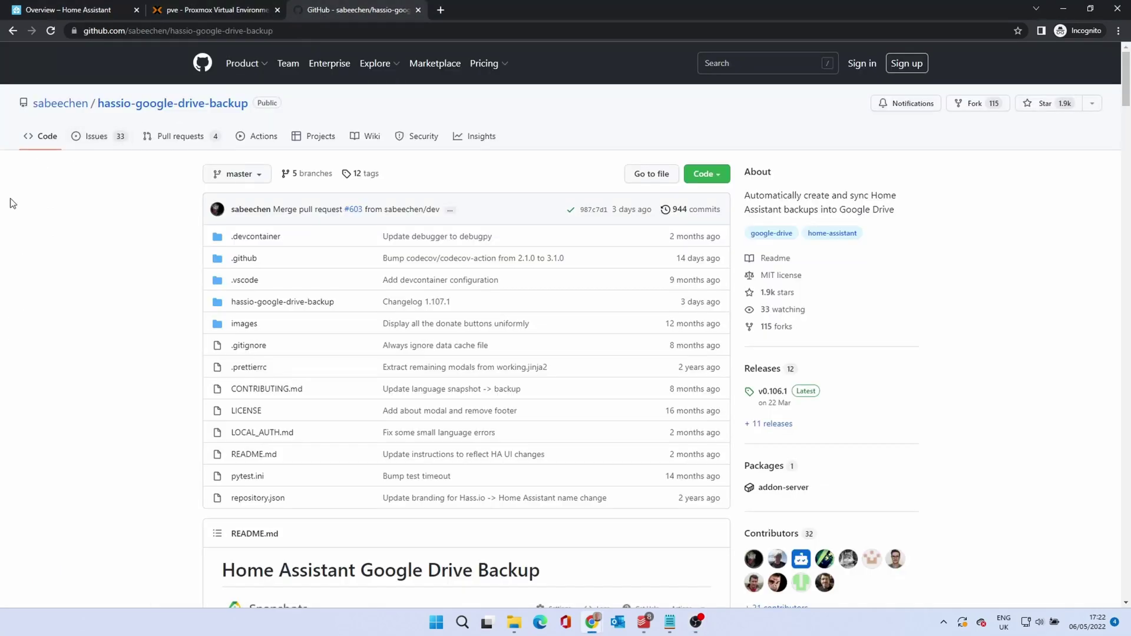
scroll(62, 276, "down", 7)
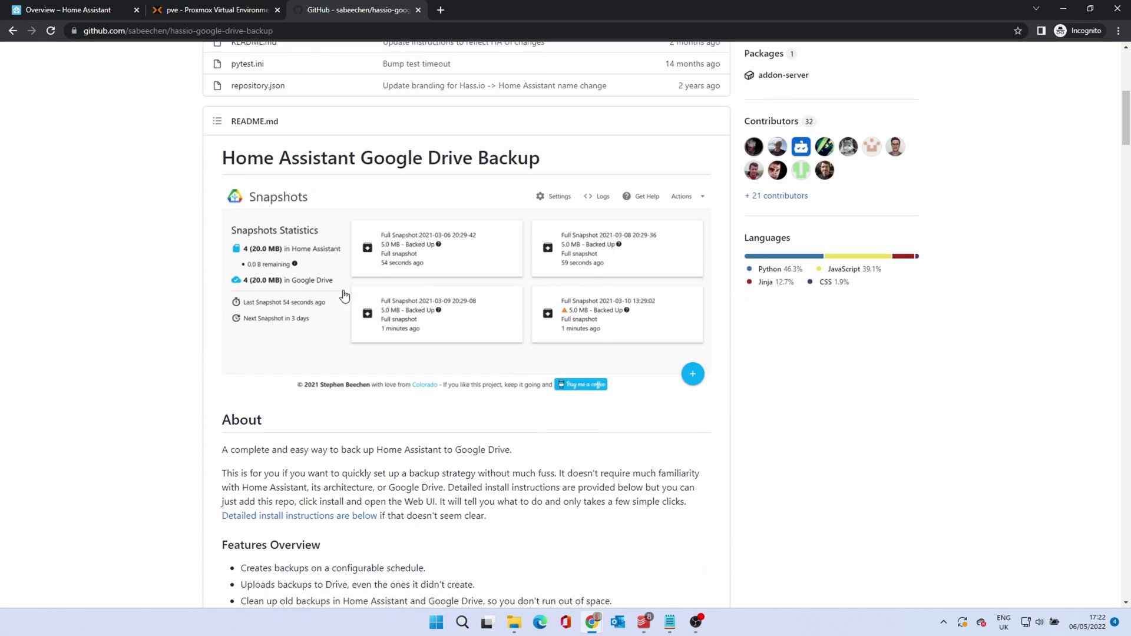
scroll(122, 332, "down", 4)
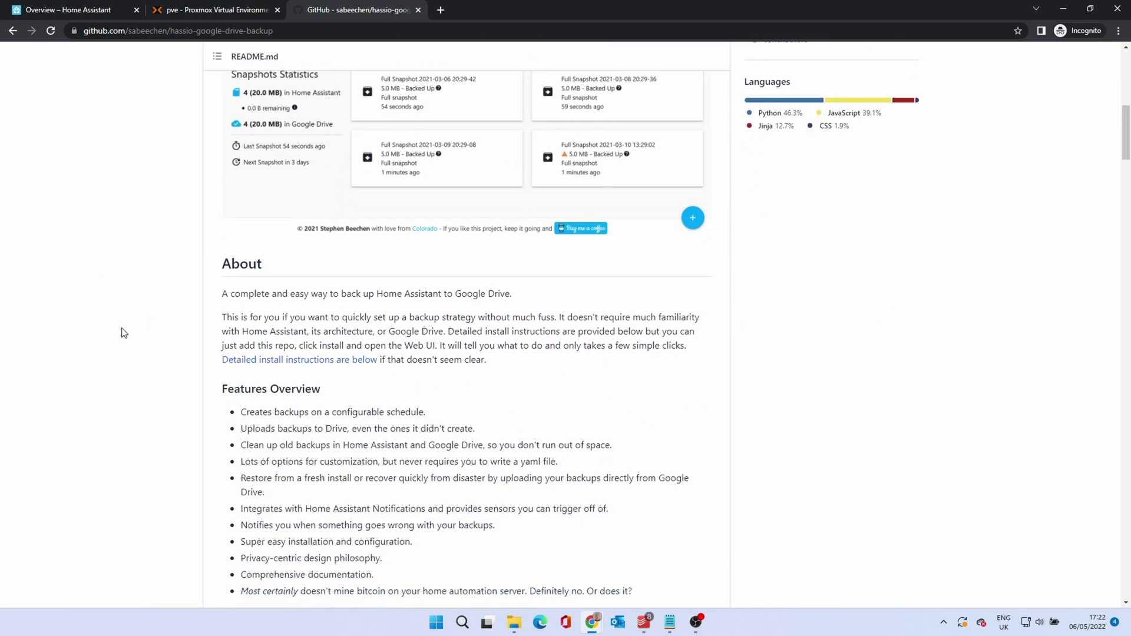
scroll(125, 332, "down", 12)
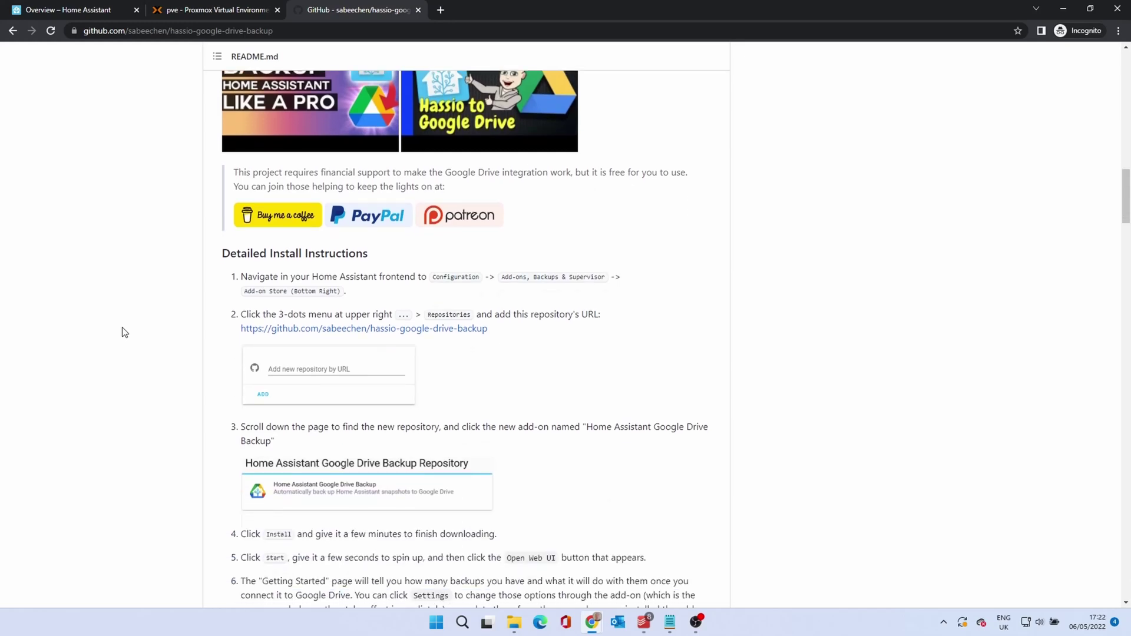
scroll(123, 332, "down", 1)
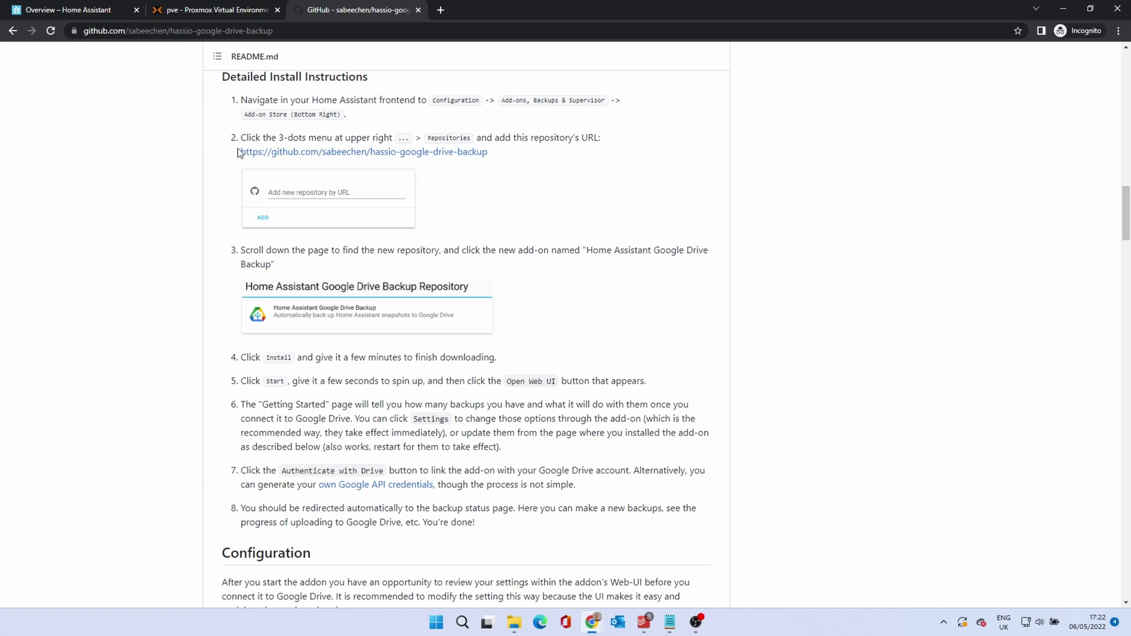
left_click_drag(241, 152, 495, 152)
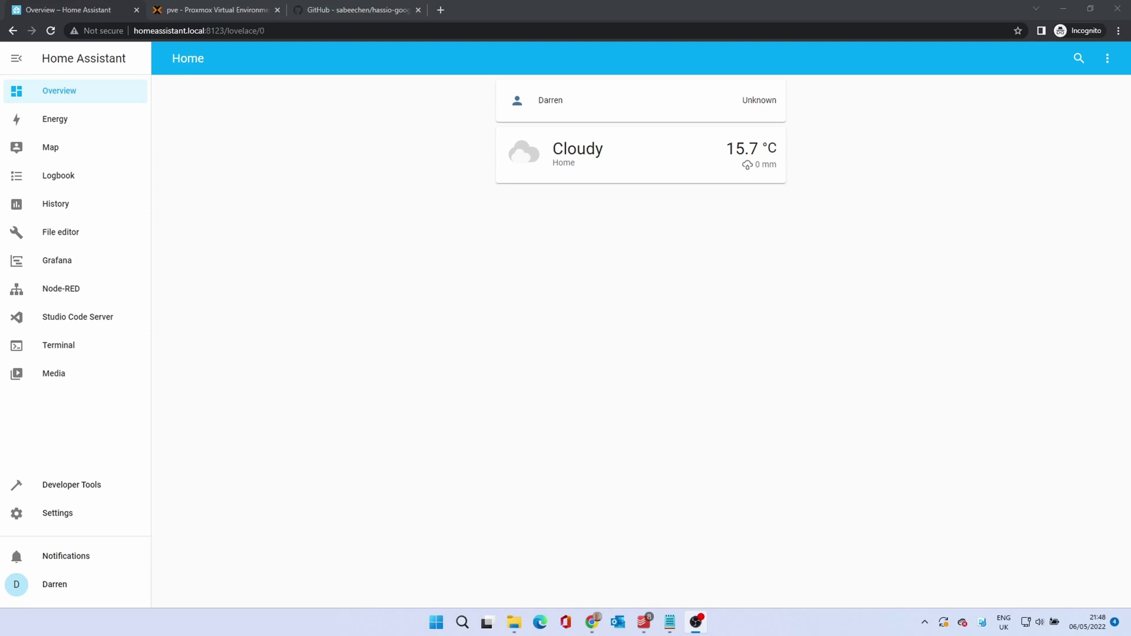
Go to Settings > Add-ons > Add-on Store and show its three-dot repository menu
left_click(68, 520)
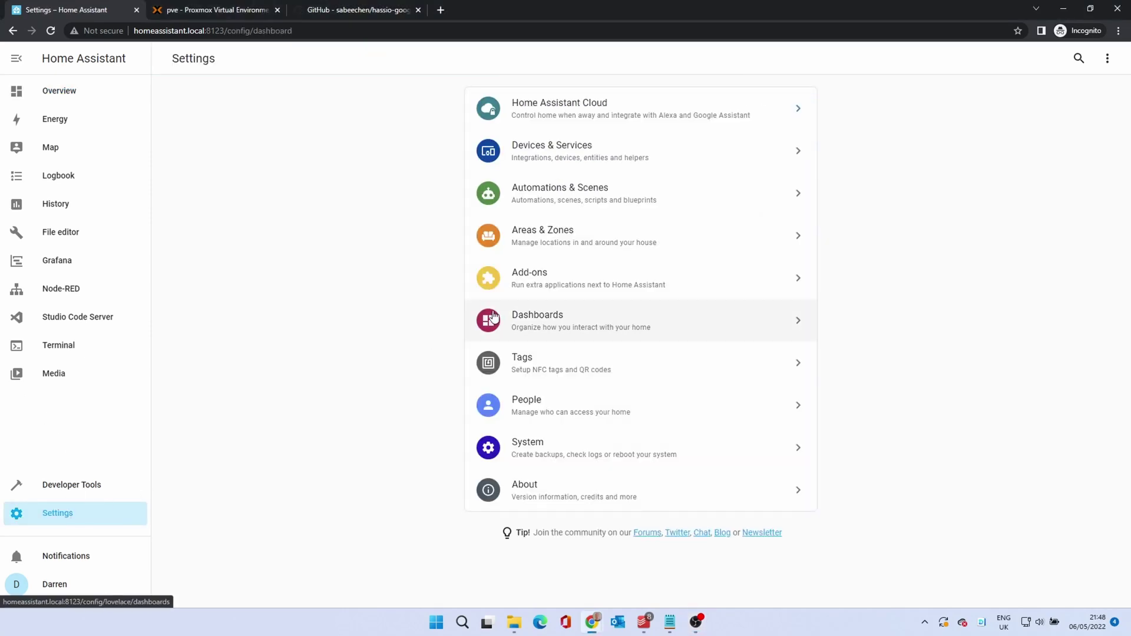
left_click(558, 284)
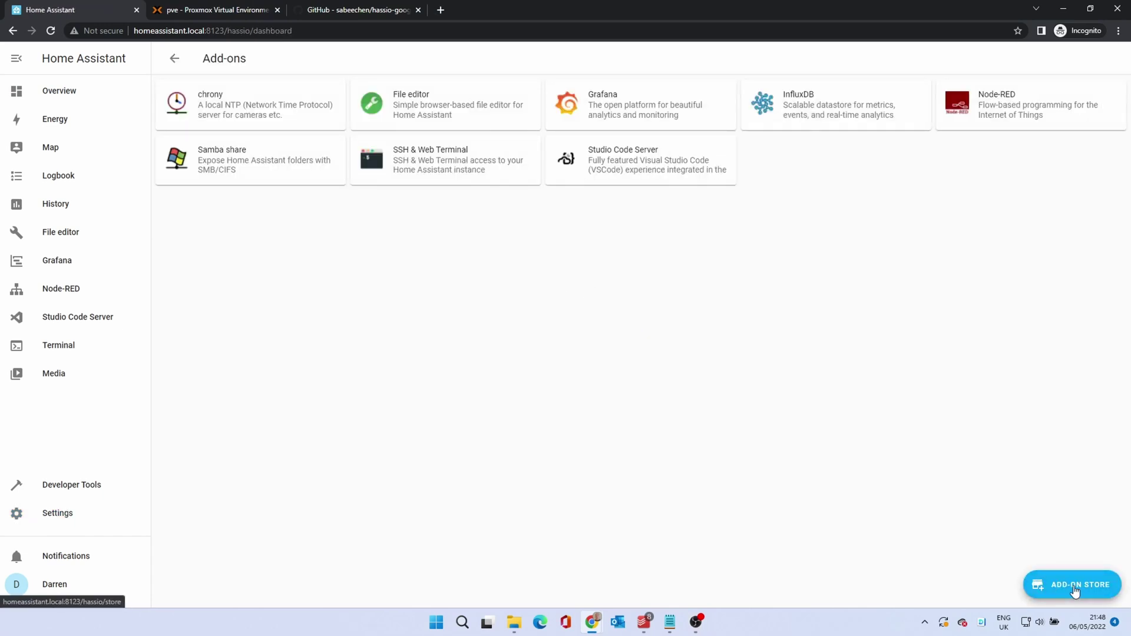
left_click(1075, 586)
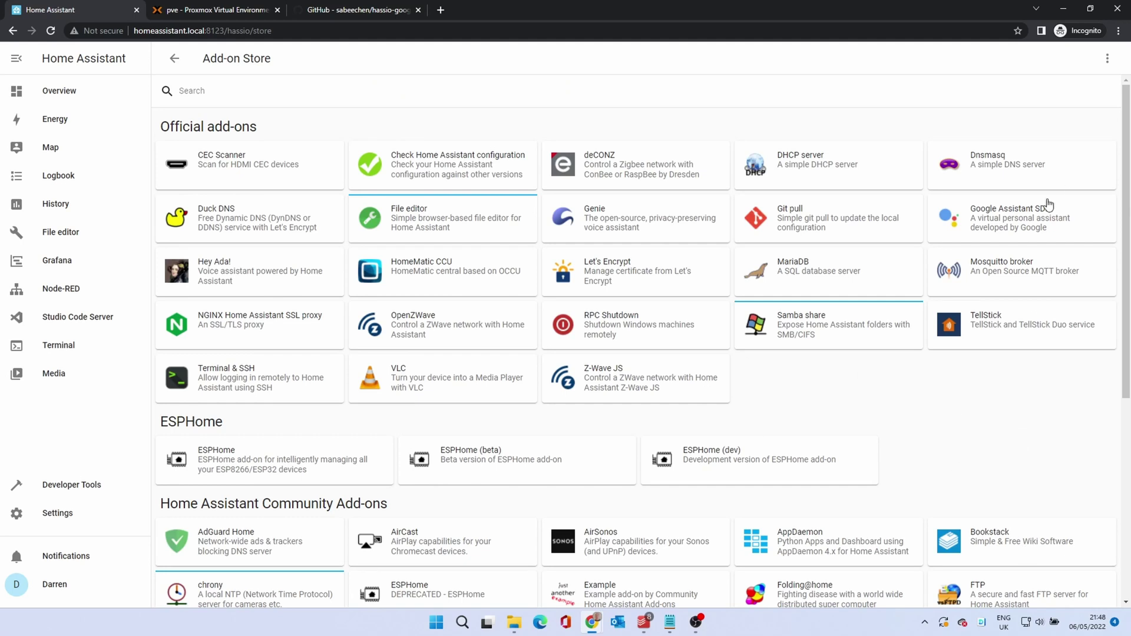
left_click(1106, 61)
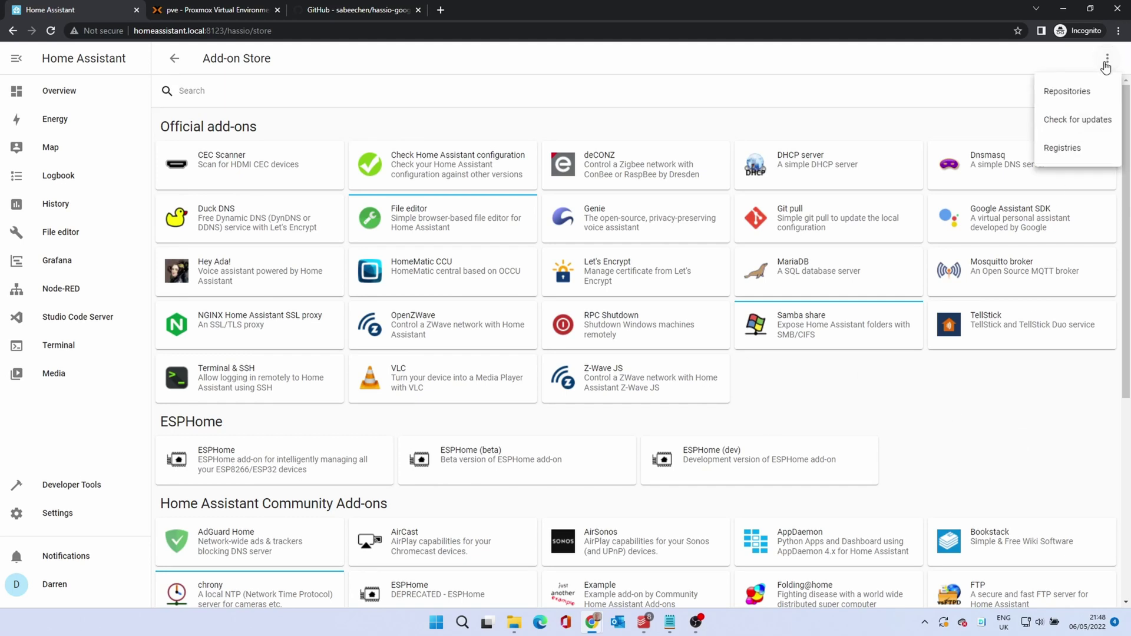
Paste the Google Drive Backup repository URL into Repositories, add it, and close the dialog
left_click(1079, 93)
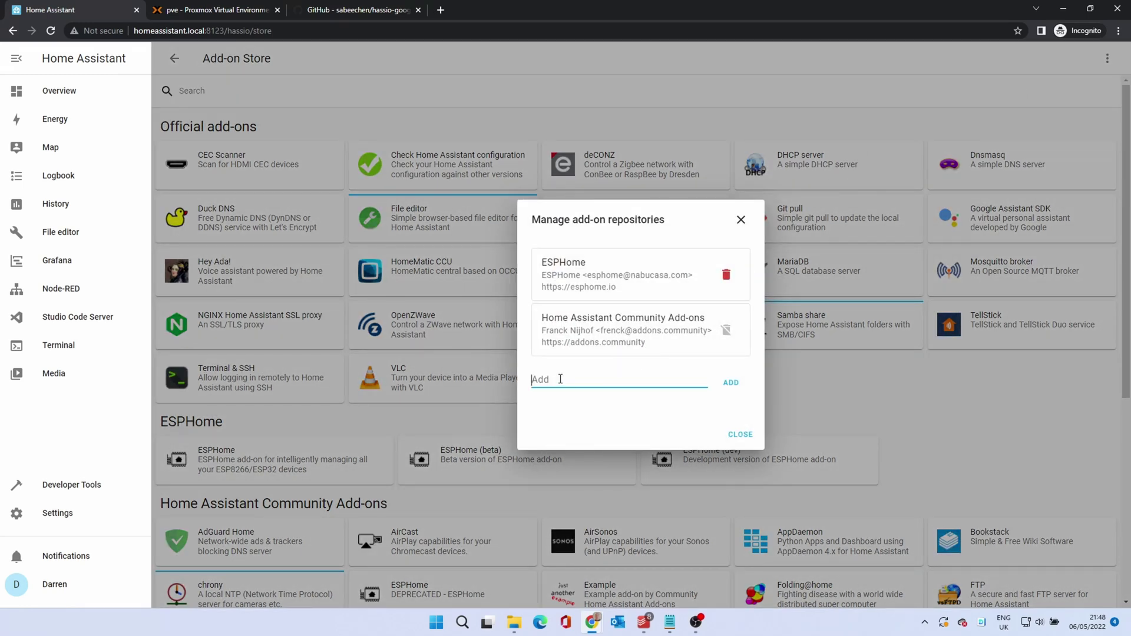
key("ctrl+v")
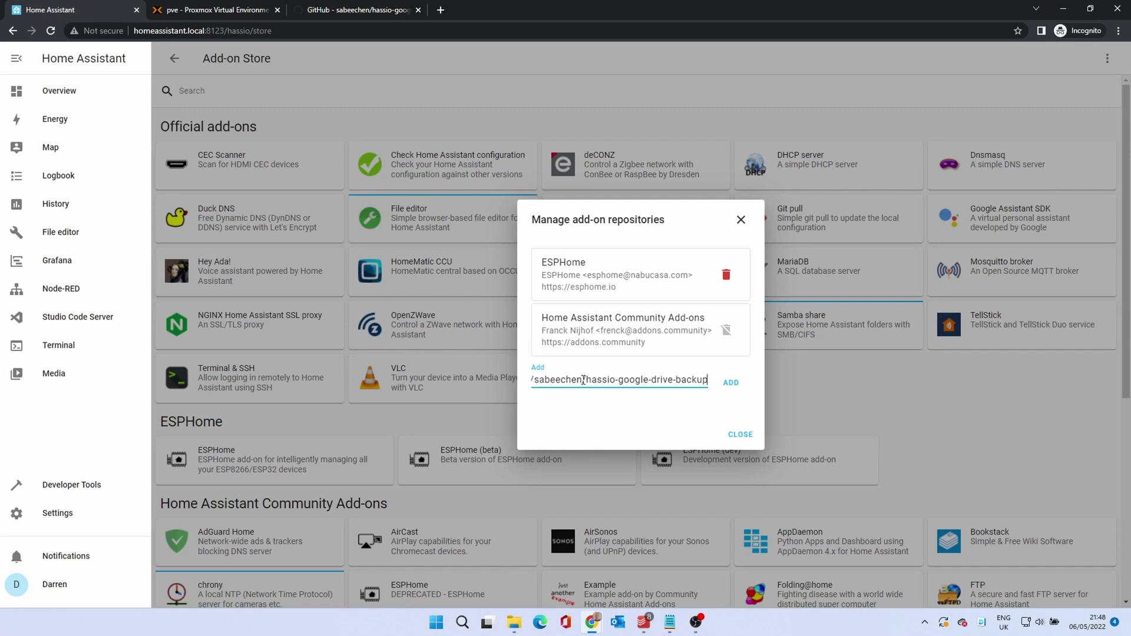
left_click(731, 384)
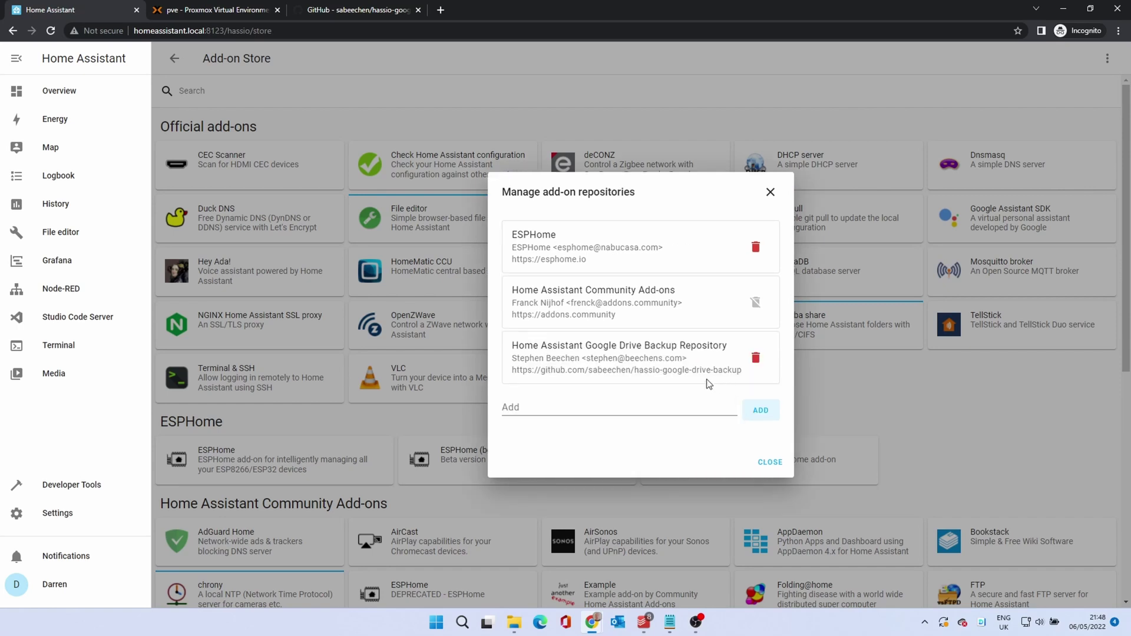
left_click(765, 464)
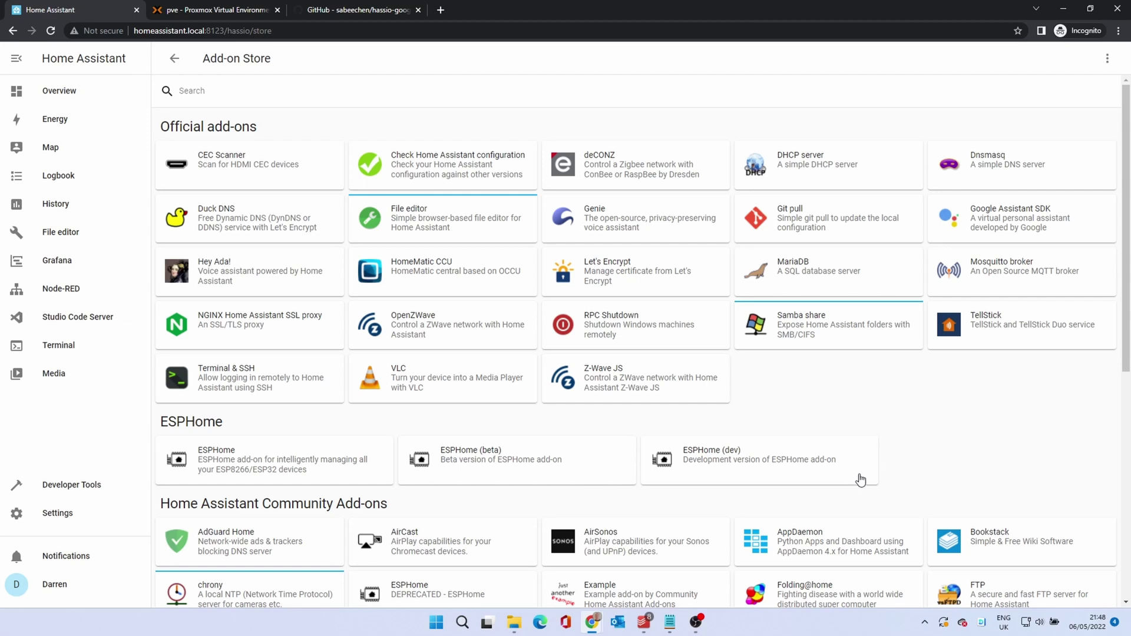
scroll(861, 480, "down", 7)
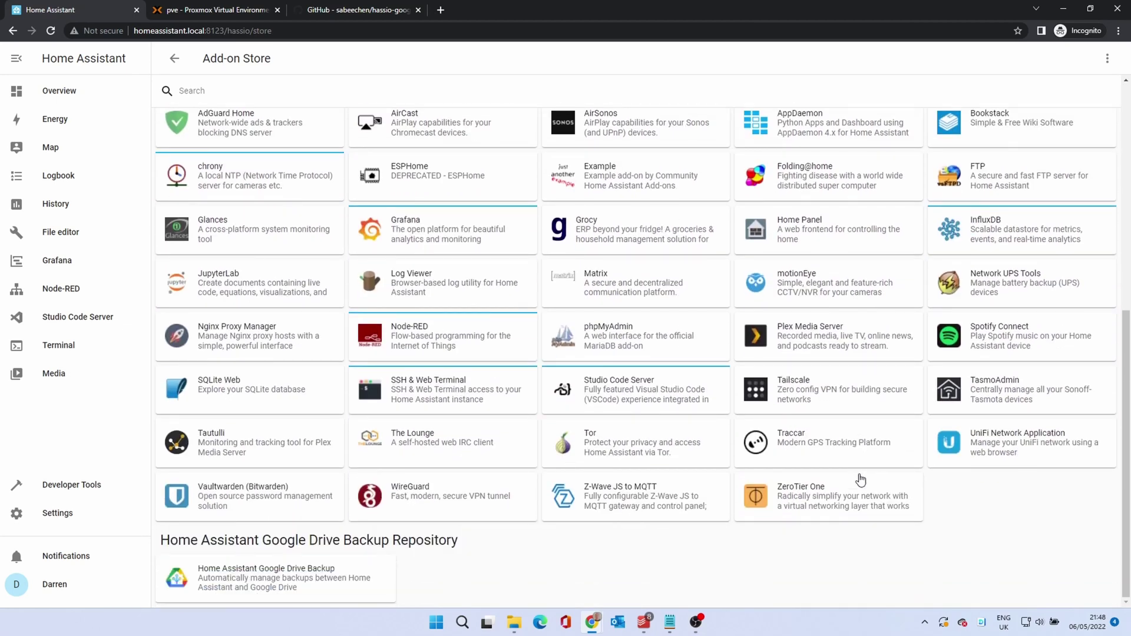
Read the Google Drive Backup add-on's Documentation, then install version 0.107.1 from its Info tab
left_click(268, 583)
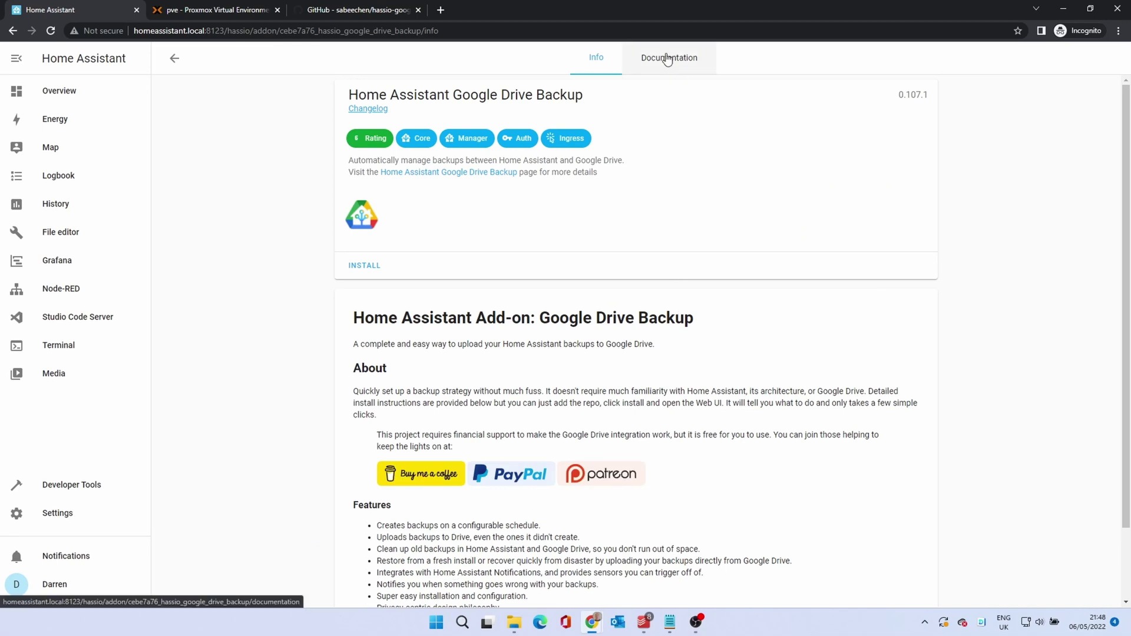
left_click(668, 60)
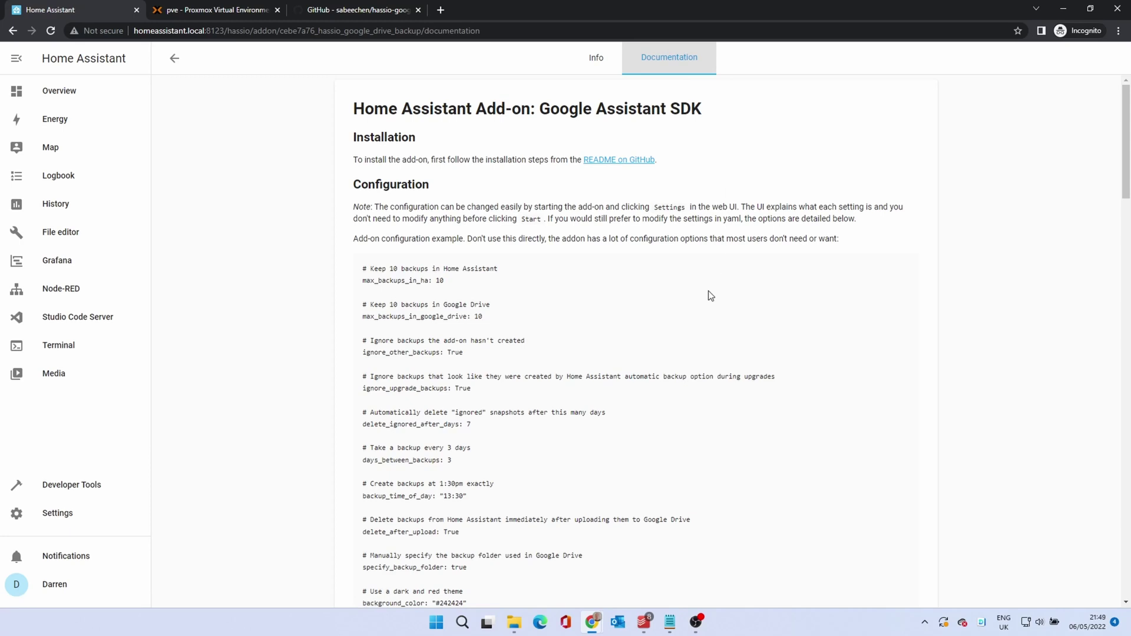
scroll(711, 296, "down", 4)
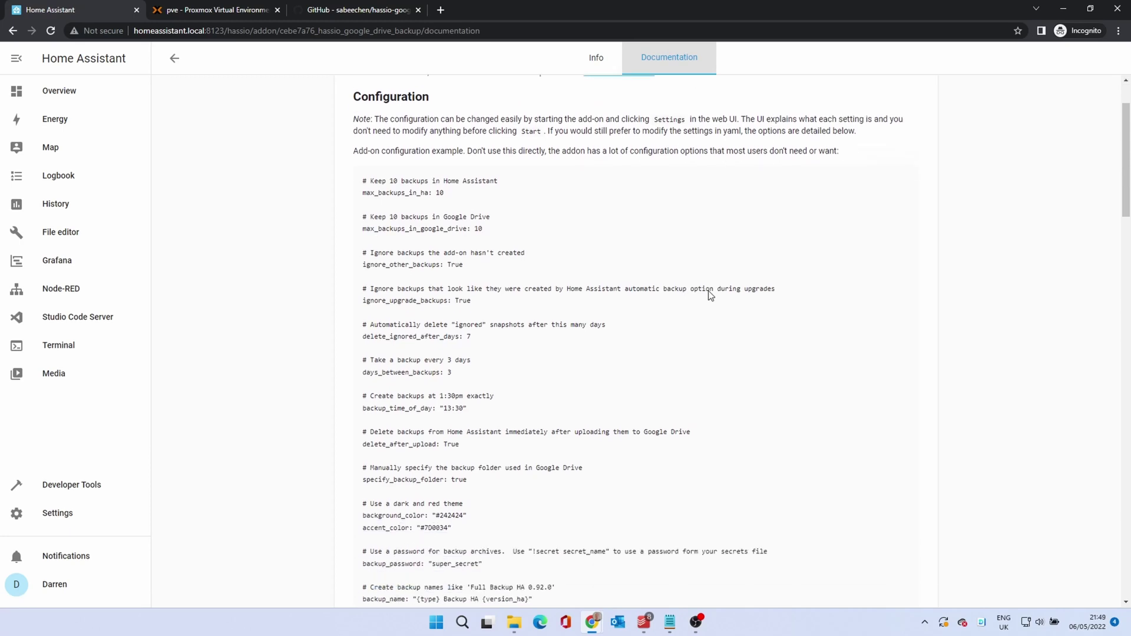
scroll(711, 296, "down", 4)
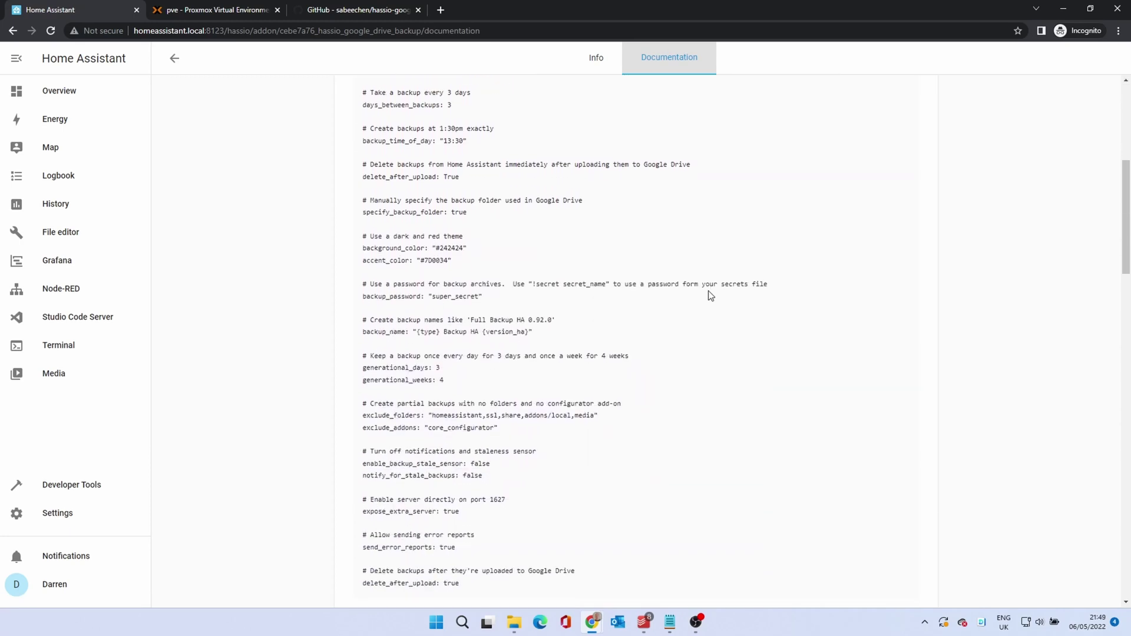
scroll(711, 296, "down", 5)
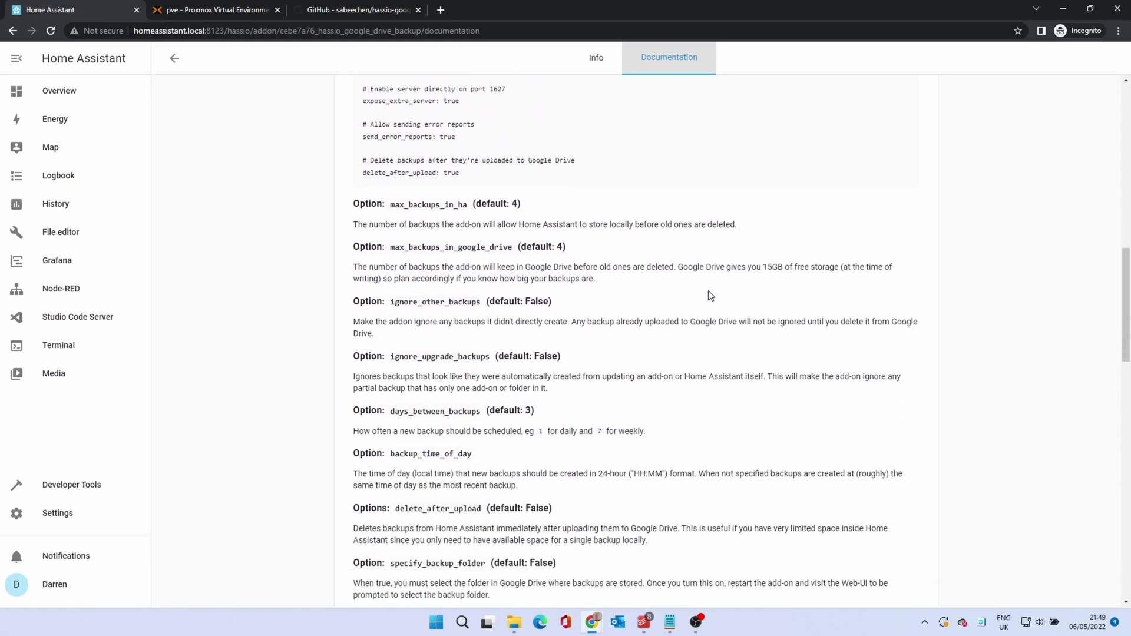
scroll(712, 296, "up", 10)
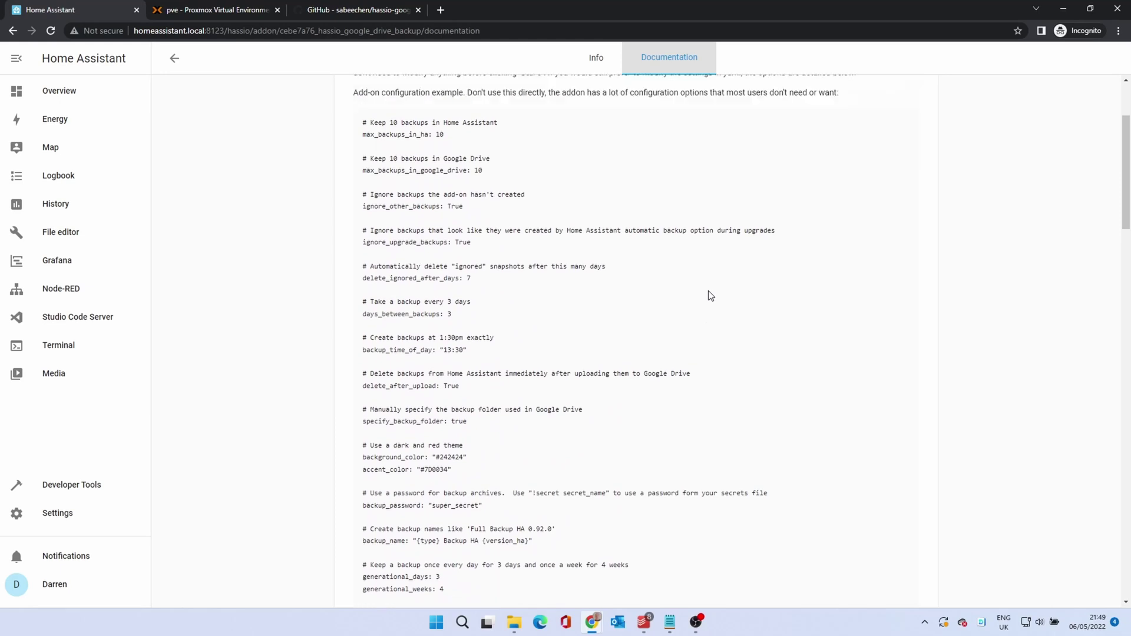
scroll(711, 296, "up", 3)
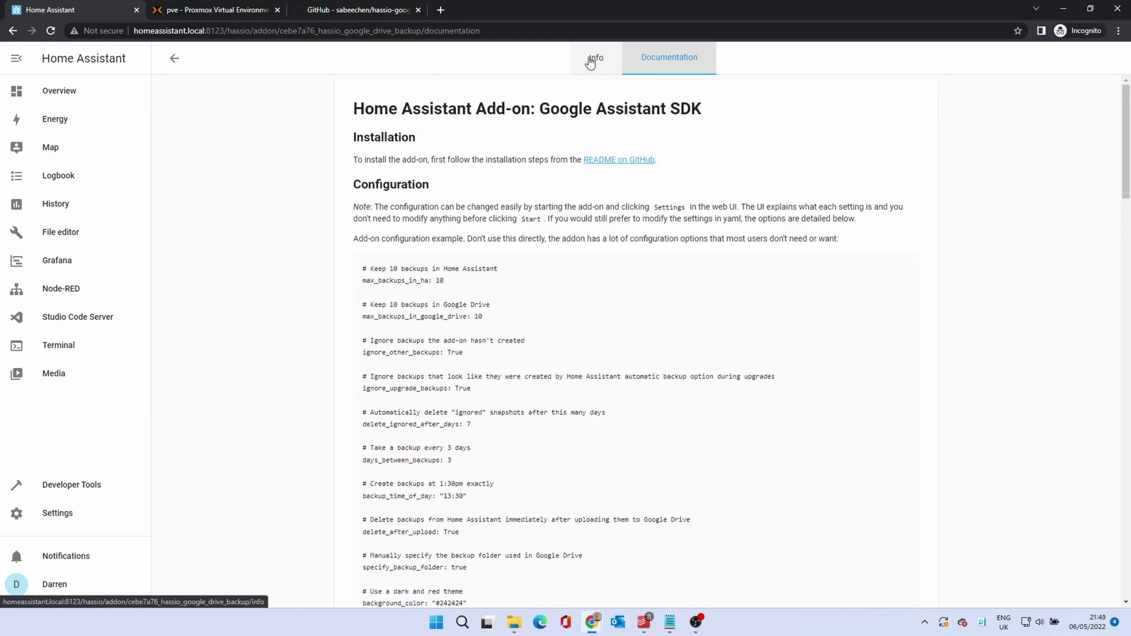
left_click(592, 63)
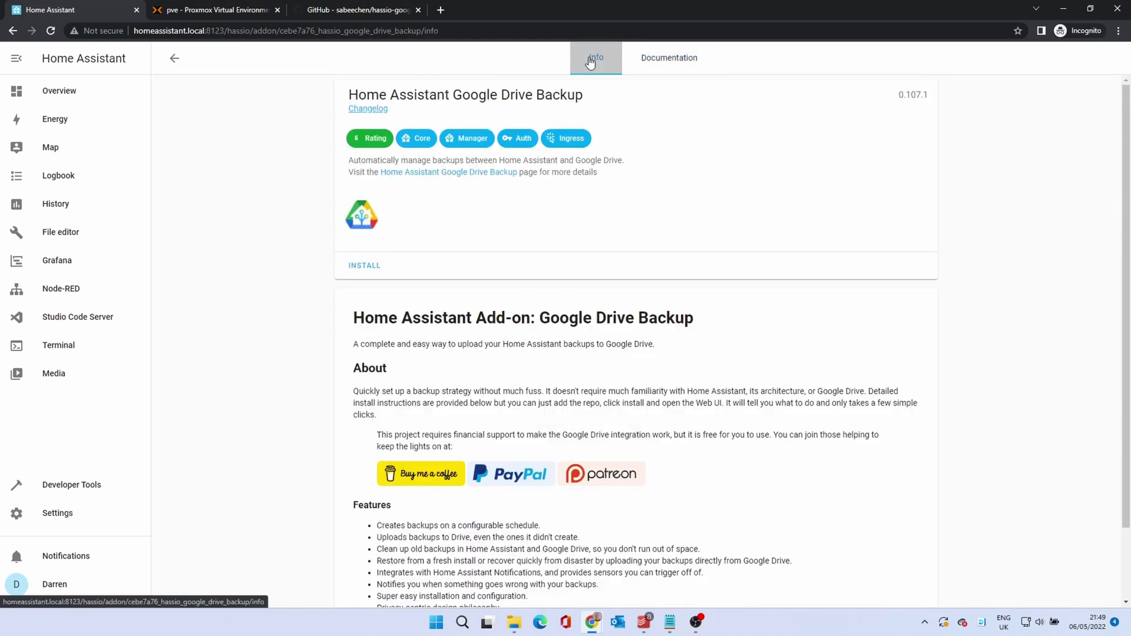
left_click(363, 266)
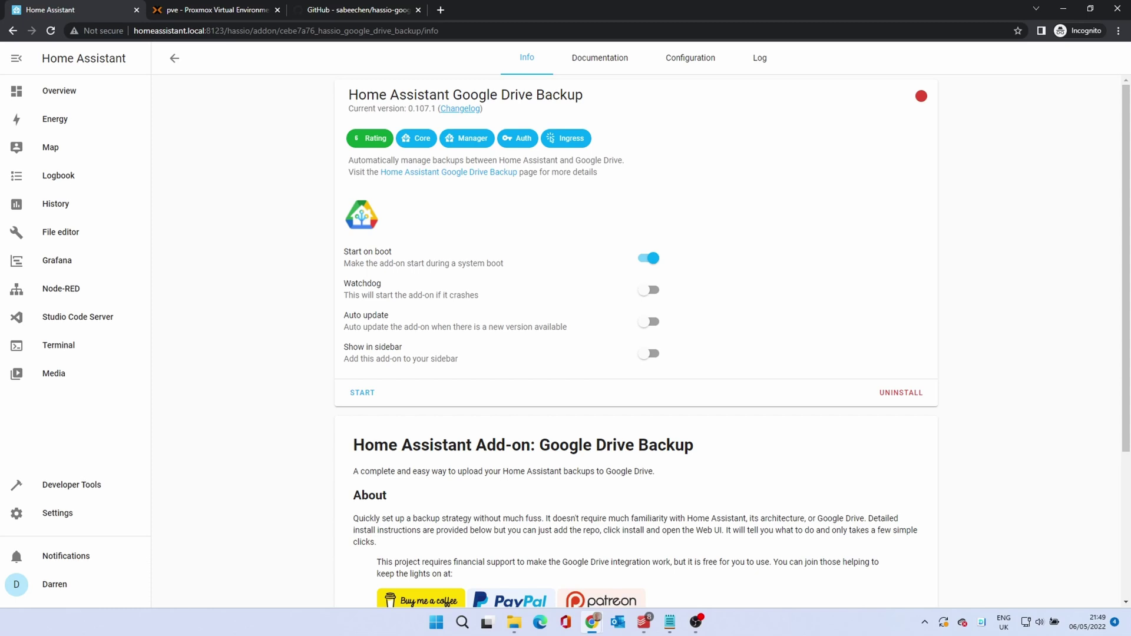
Enable the Watchdog toggle for the Google Drive Backup add-on
left_click(654, 292)
Change days_between_backups from 3 to 1 in the Configuration tab, save, then check Log and Info
left_click(693, 57)
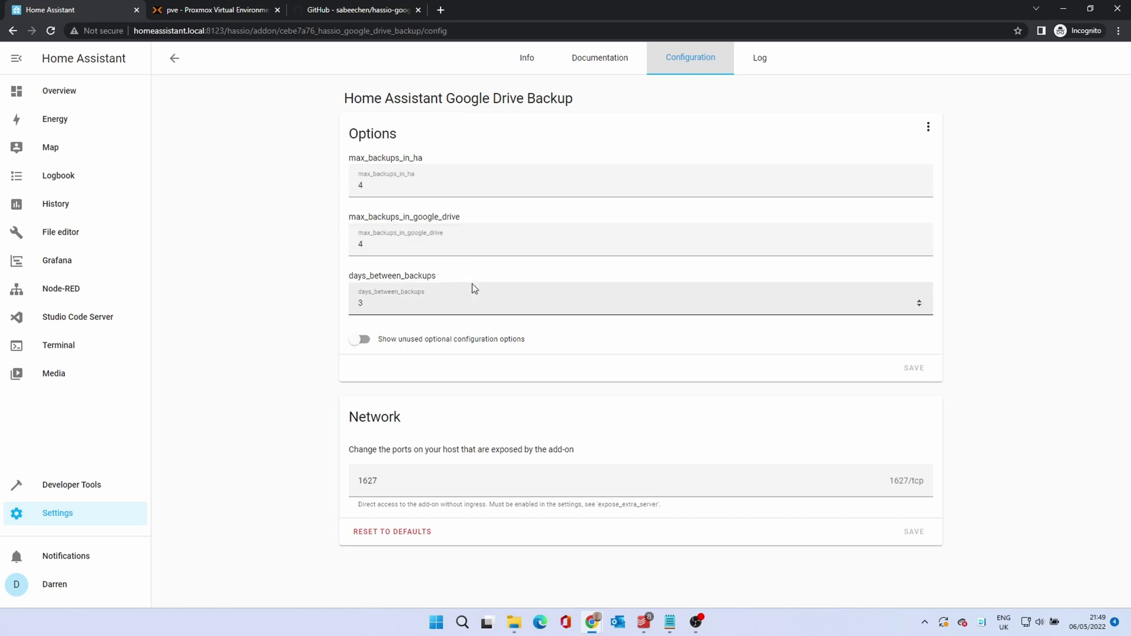
left_click_drag(389, 301, 339, 306)
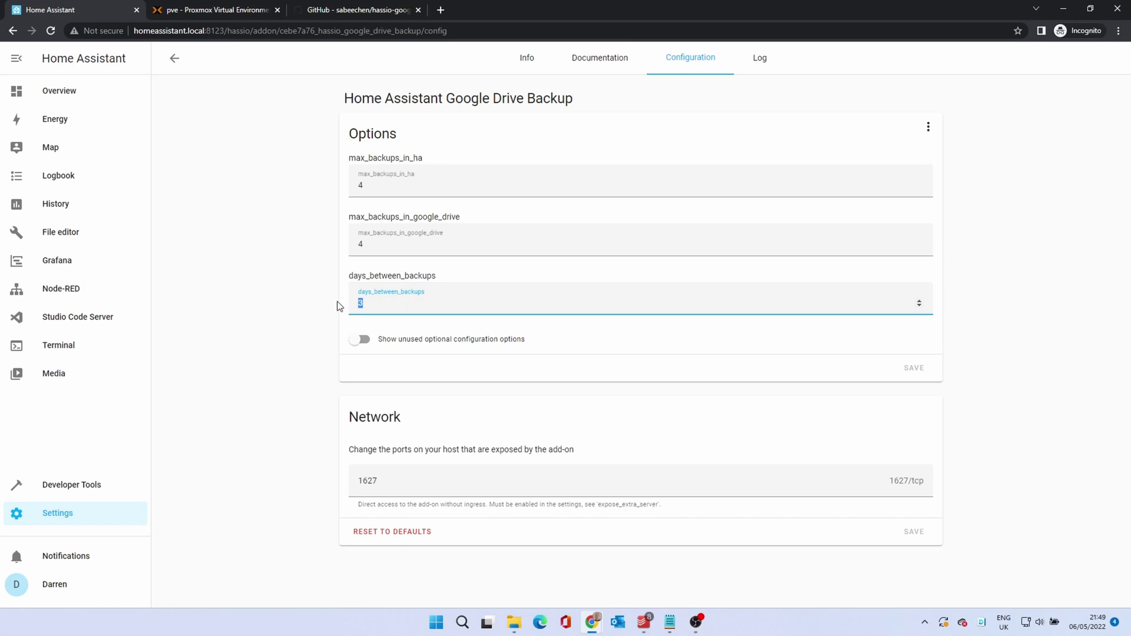
type("1")
left_click(908, 371)
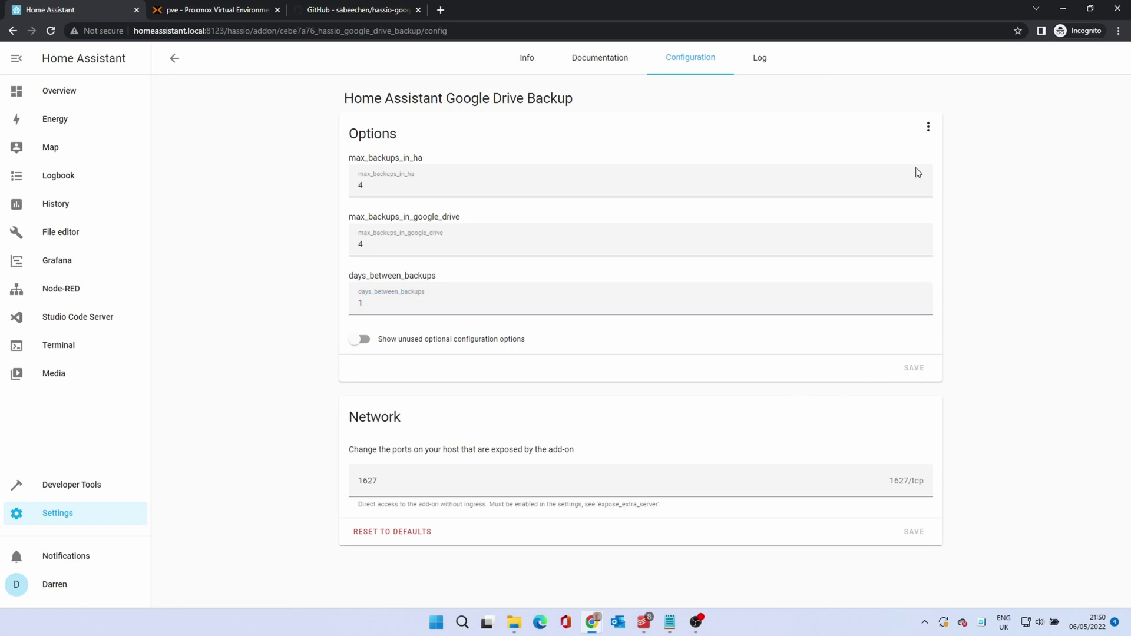
left_click(778, 74)
left_click(523, 62)
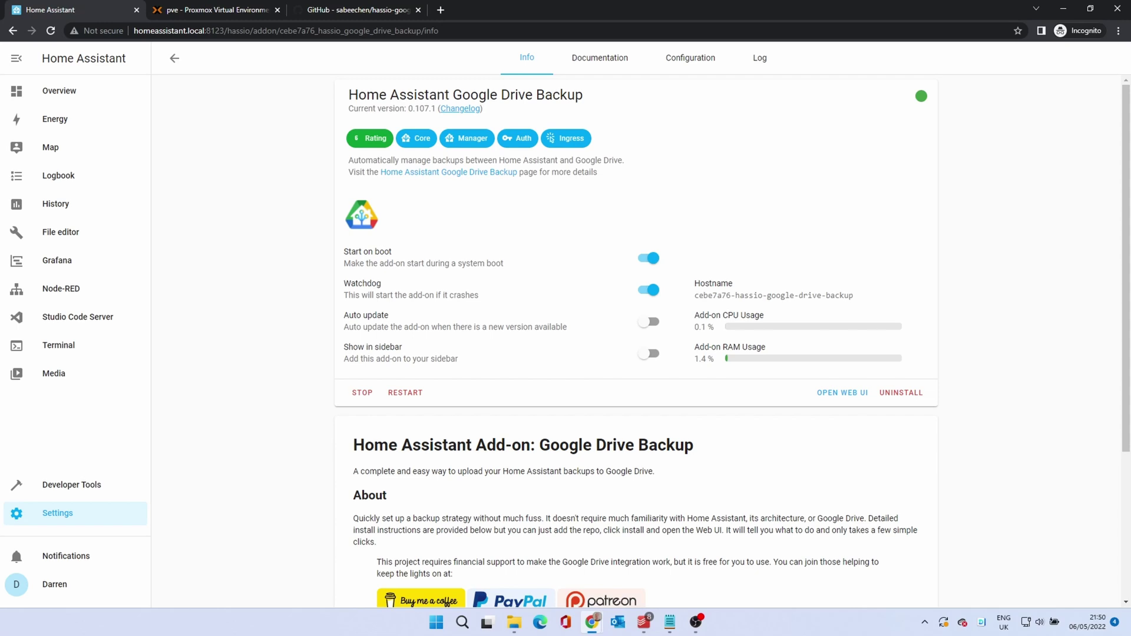
Check the add-on's log, then launch its web UI, which shows 6 existing backups on Get Started
left_click(760, 66)
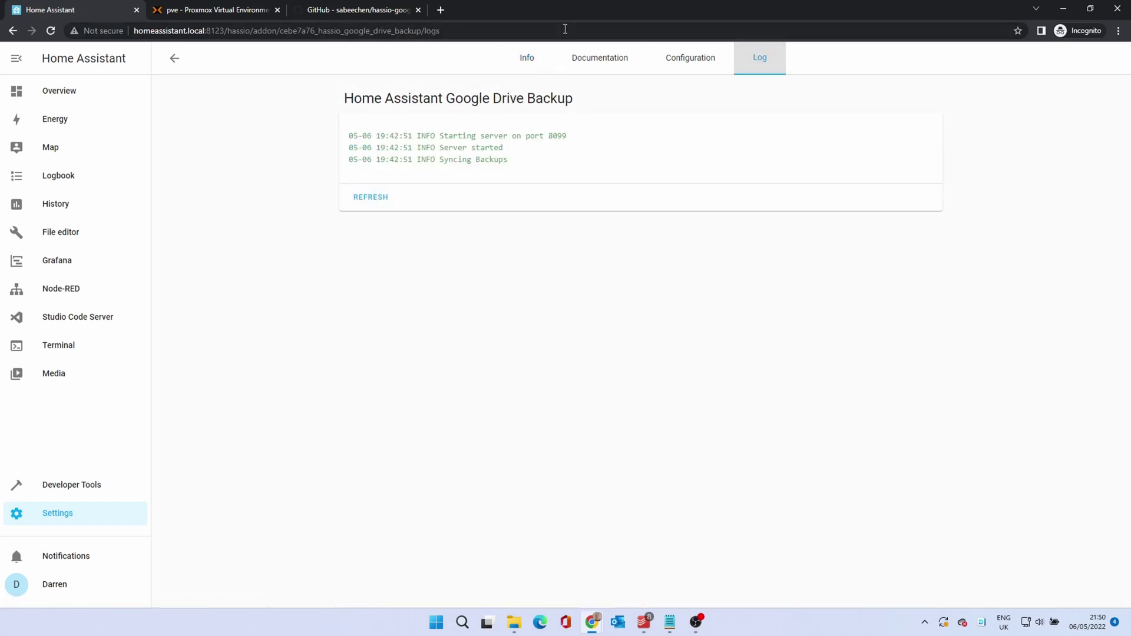
left_click(532, 63)
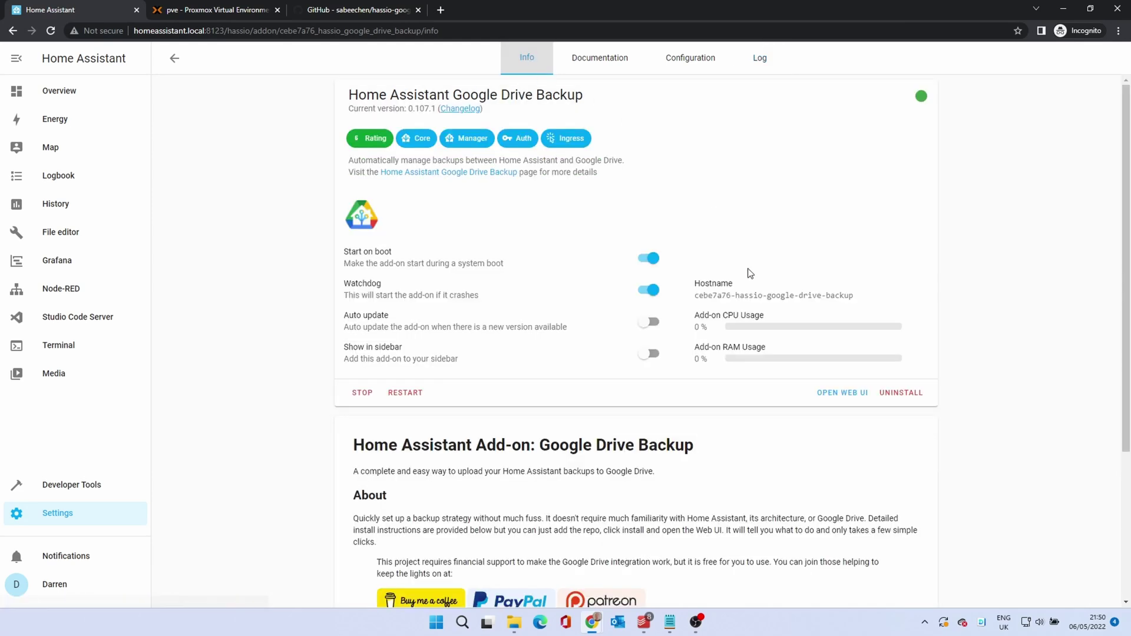
left_click(838, 397)
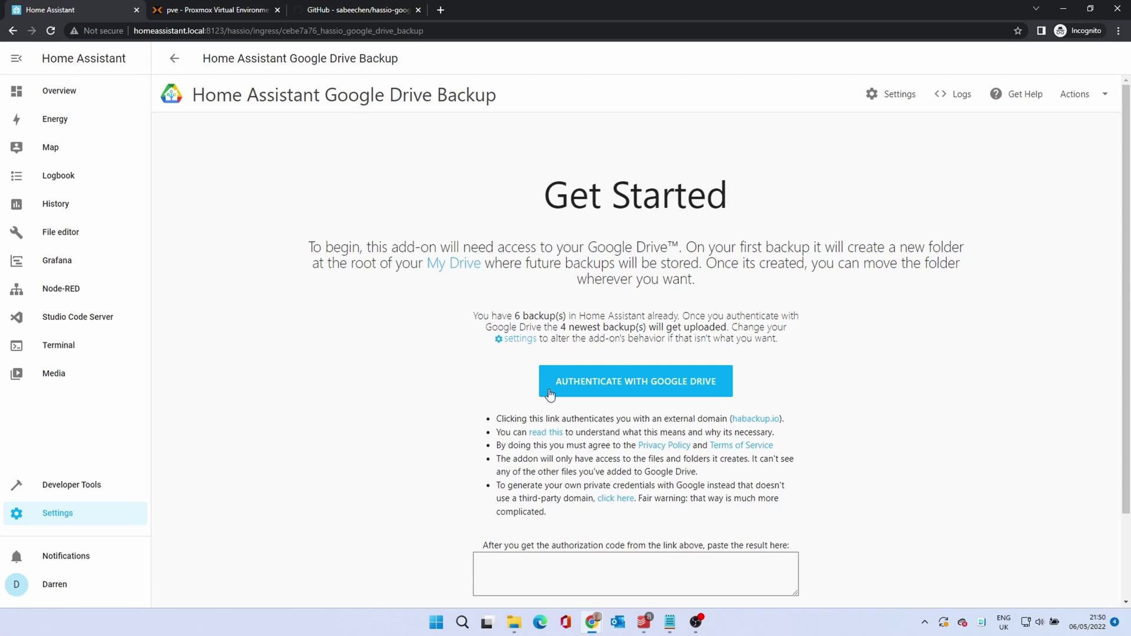
Sign in to Google with the demo account's email and password and grant habackup.io Google Drive access
left_click(647, 392)
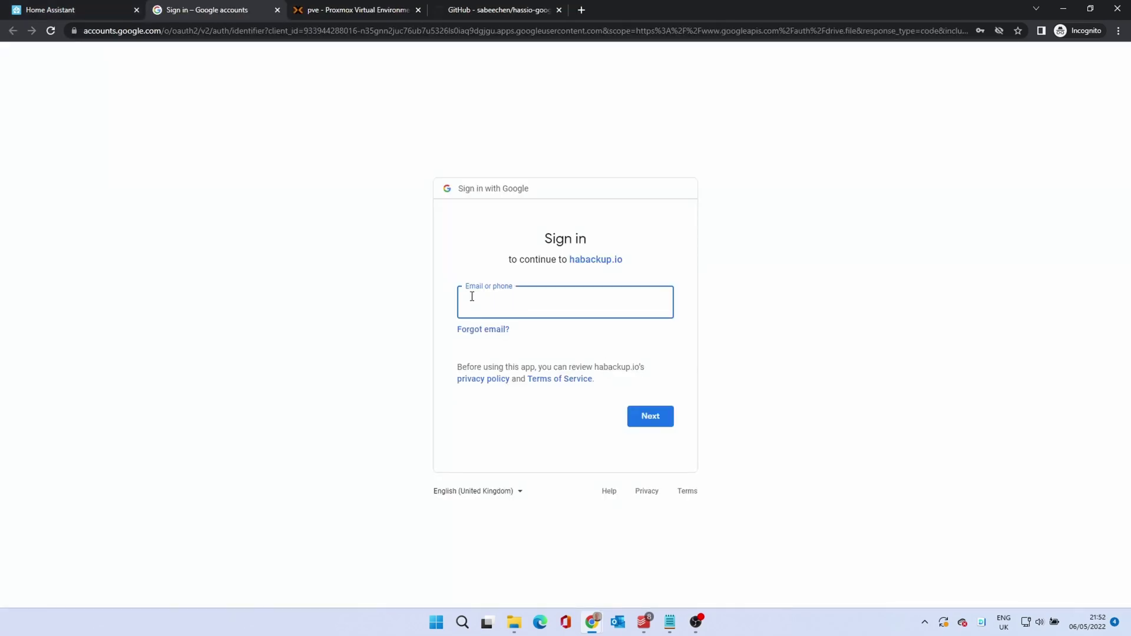
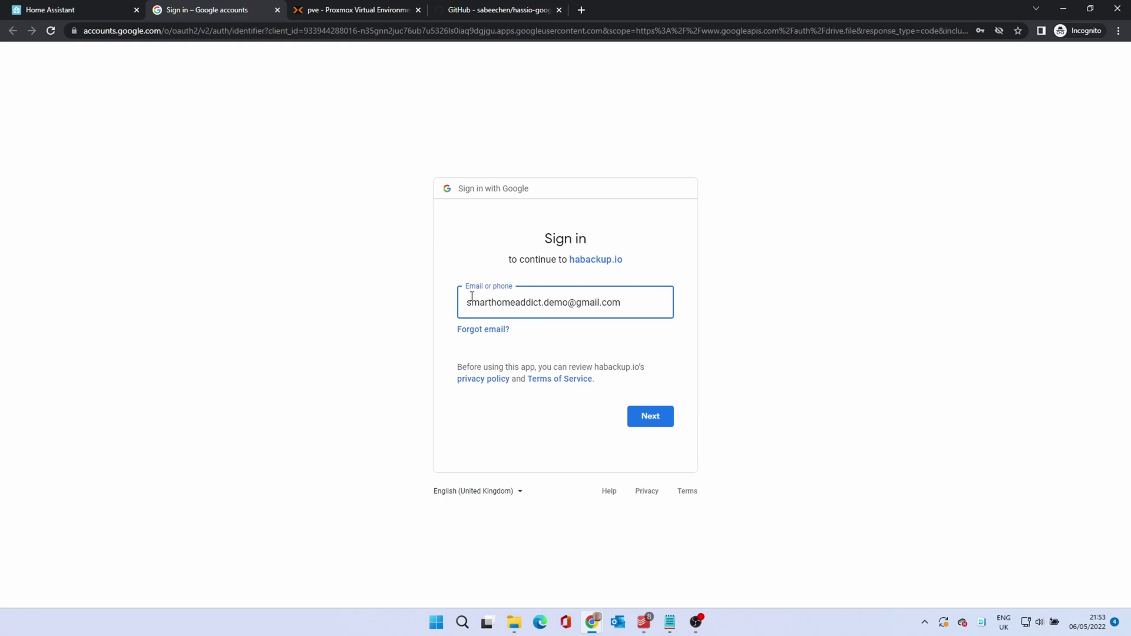
left_click(652, 425)
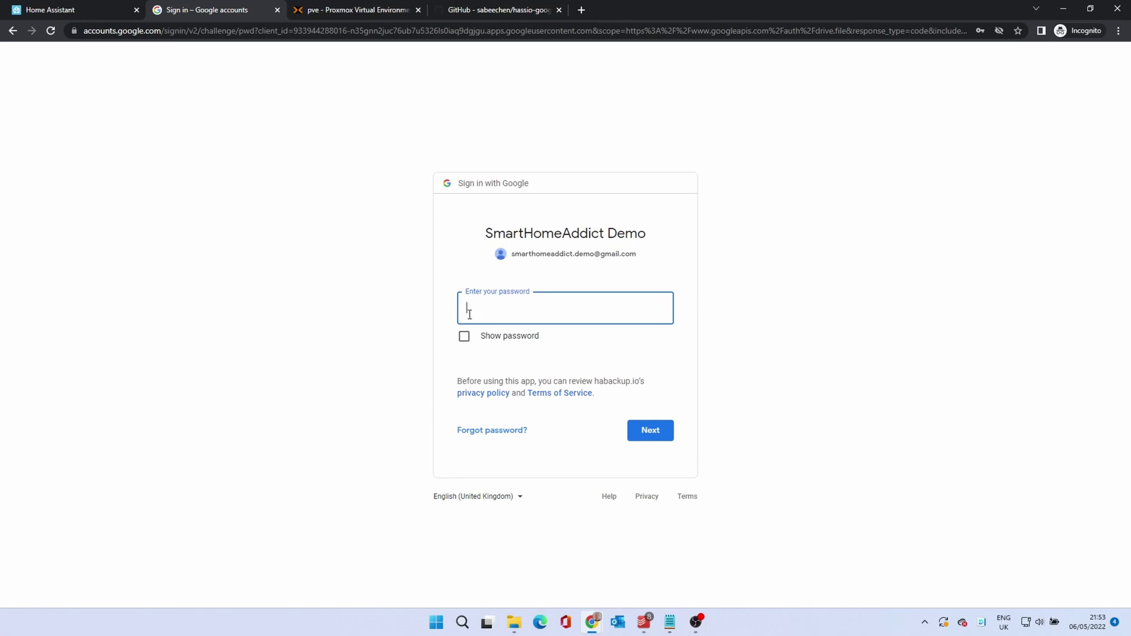
type("••••••••••")
key("Tab")
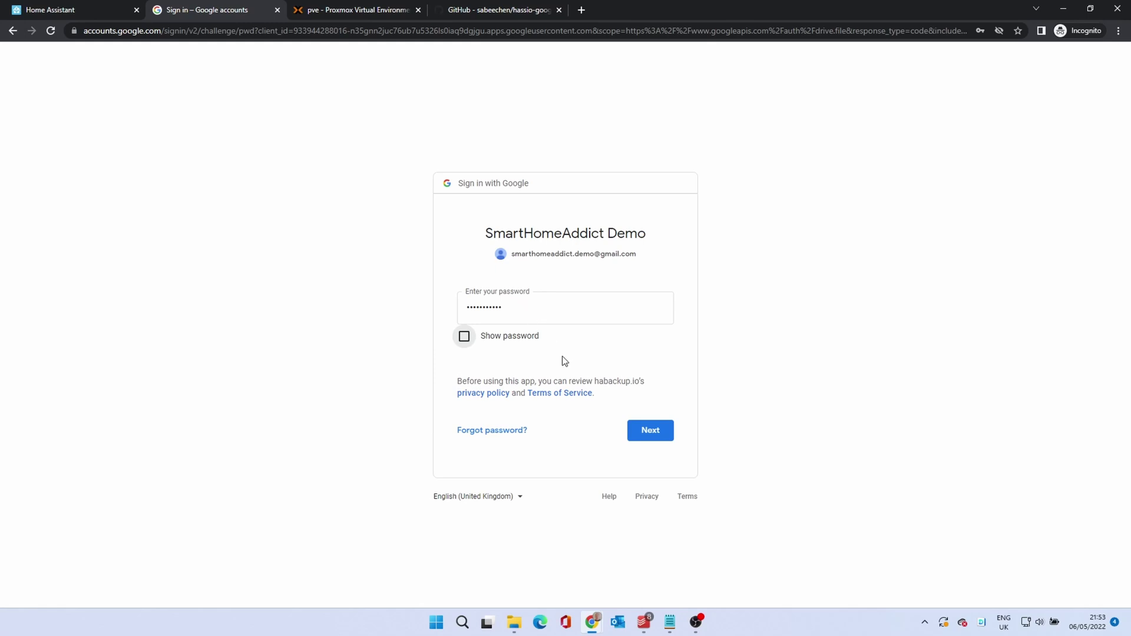
left_click(649, 431)
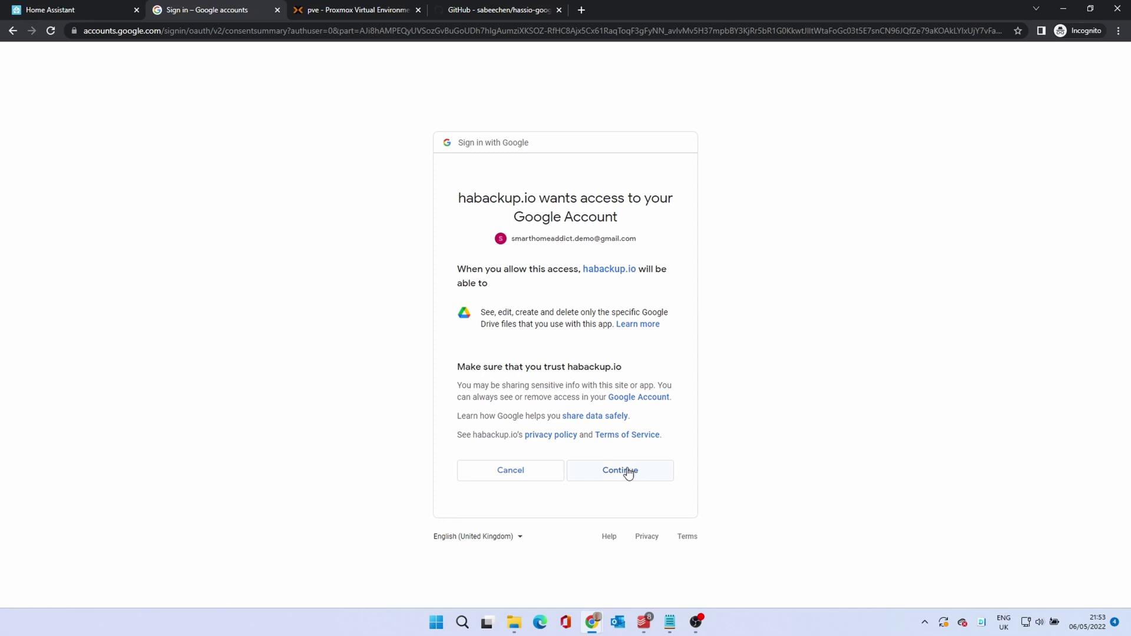
left_click(609, 467)
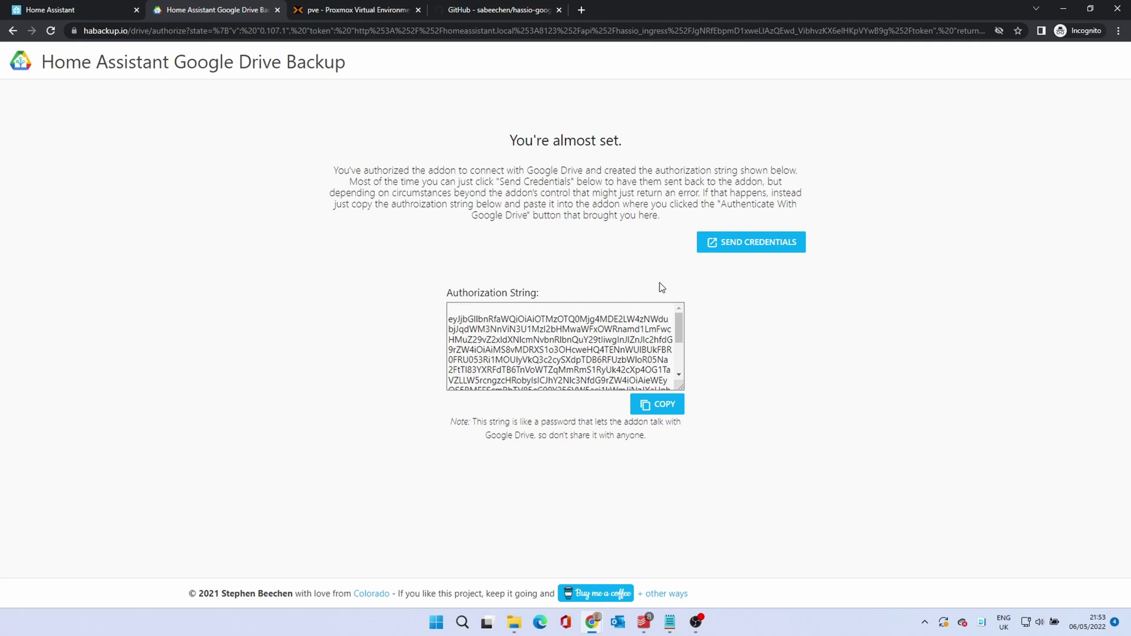
Dismiss the 401 Unauthorized page, copy habackup.io's authorization string, and return to the add-on
left_click(747, 254)
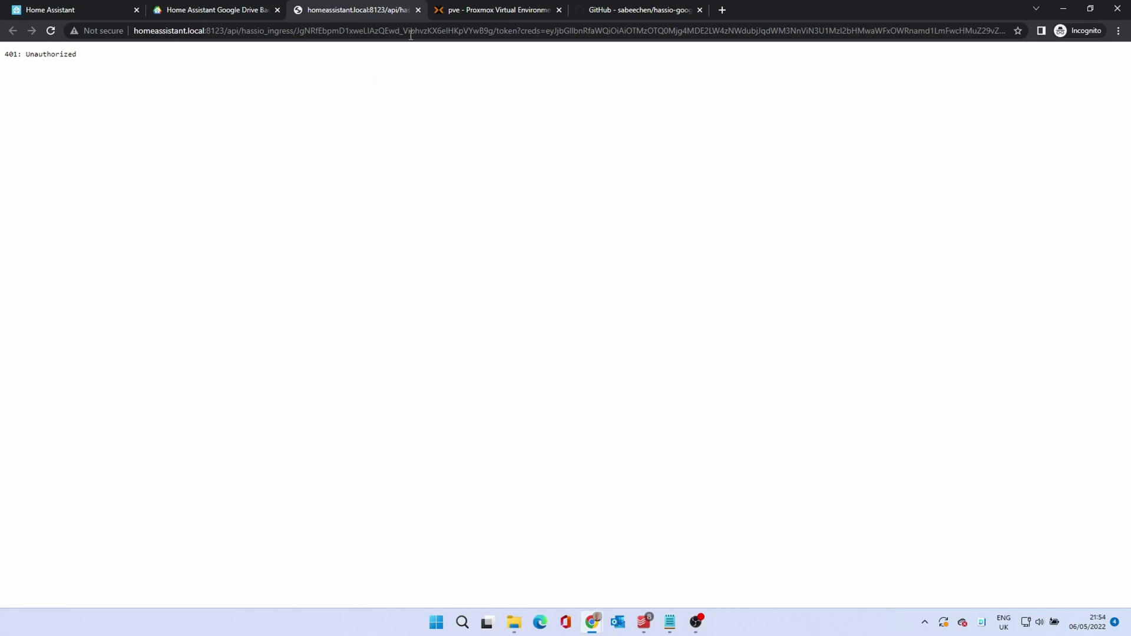
left_click(419, 10)
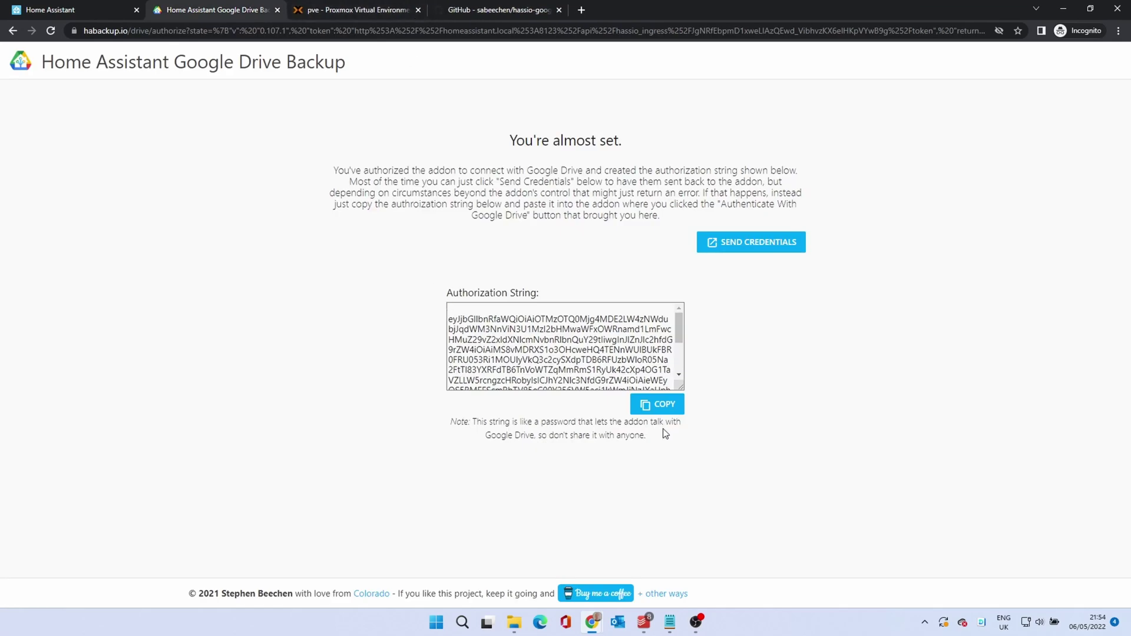
left_click(670, 412)
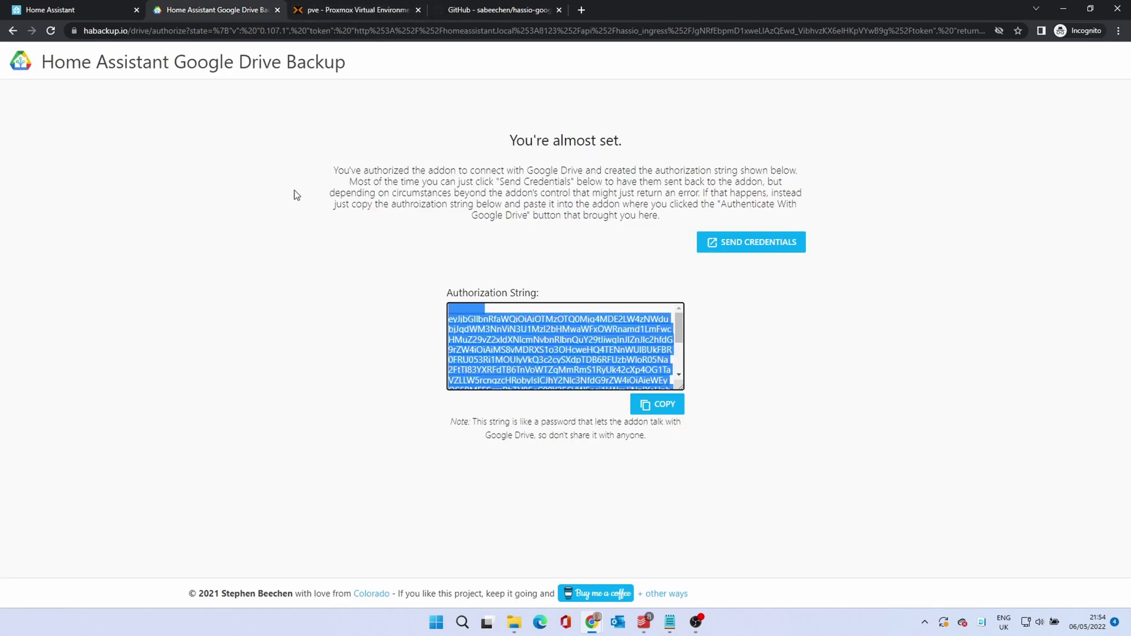
left_click(73, 13)
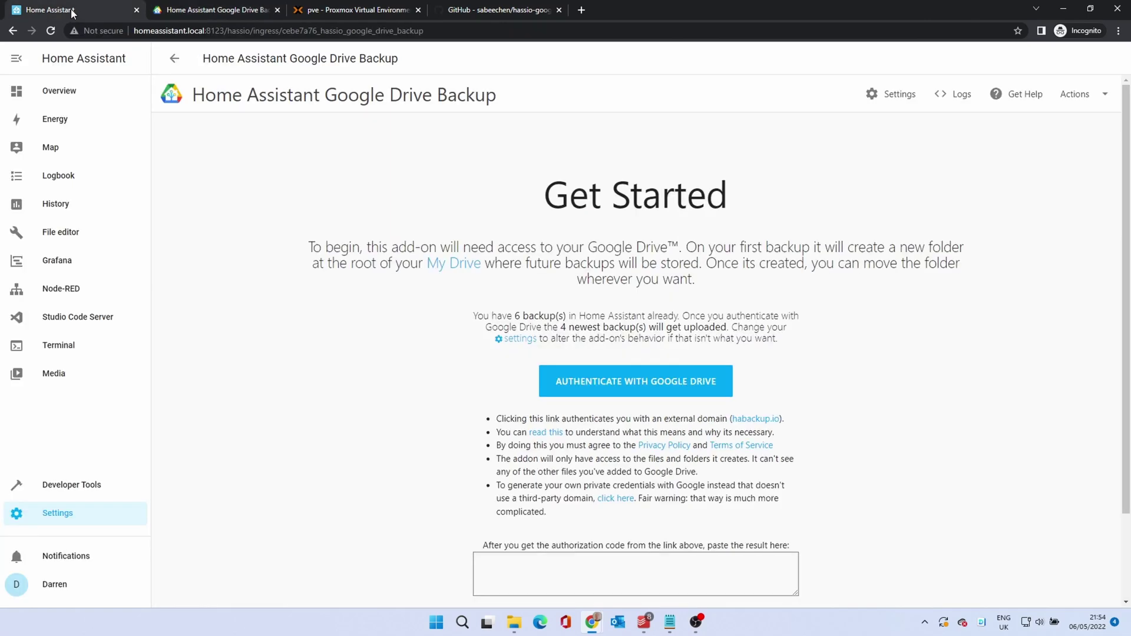
Paste the copied authorization code into the add-on and save it
left_click(565, 576)
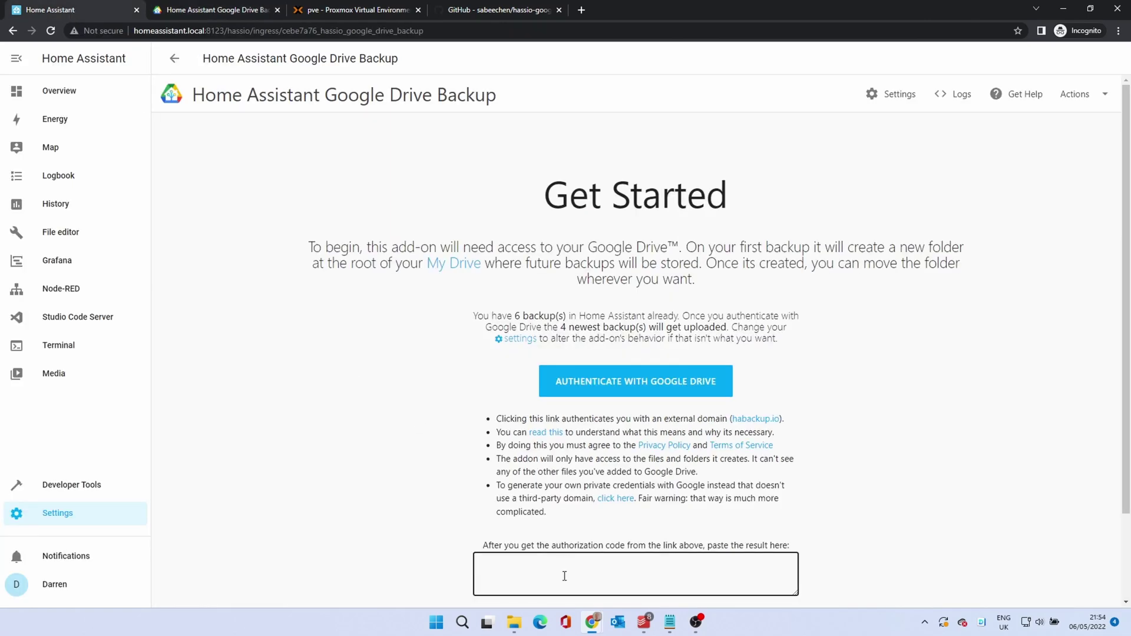
key("ctrl+v")
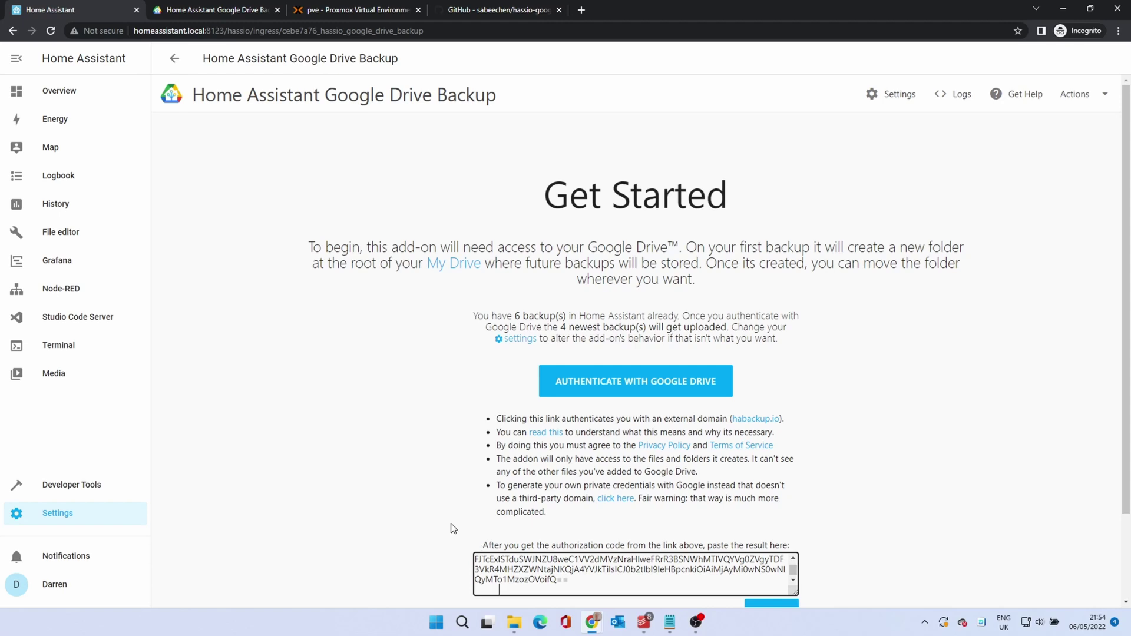
scroll(452, 529, "down", 2)
left_click(761, 521)
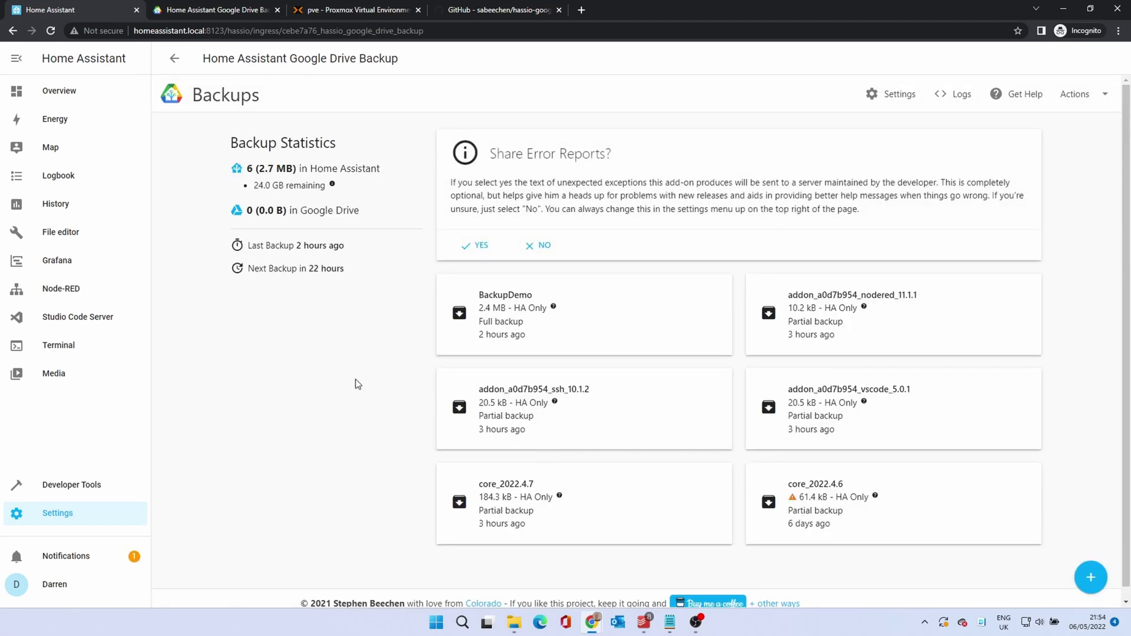
Agree to share error reports and open drive.google.com in a new tab
left_click(477, 245)
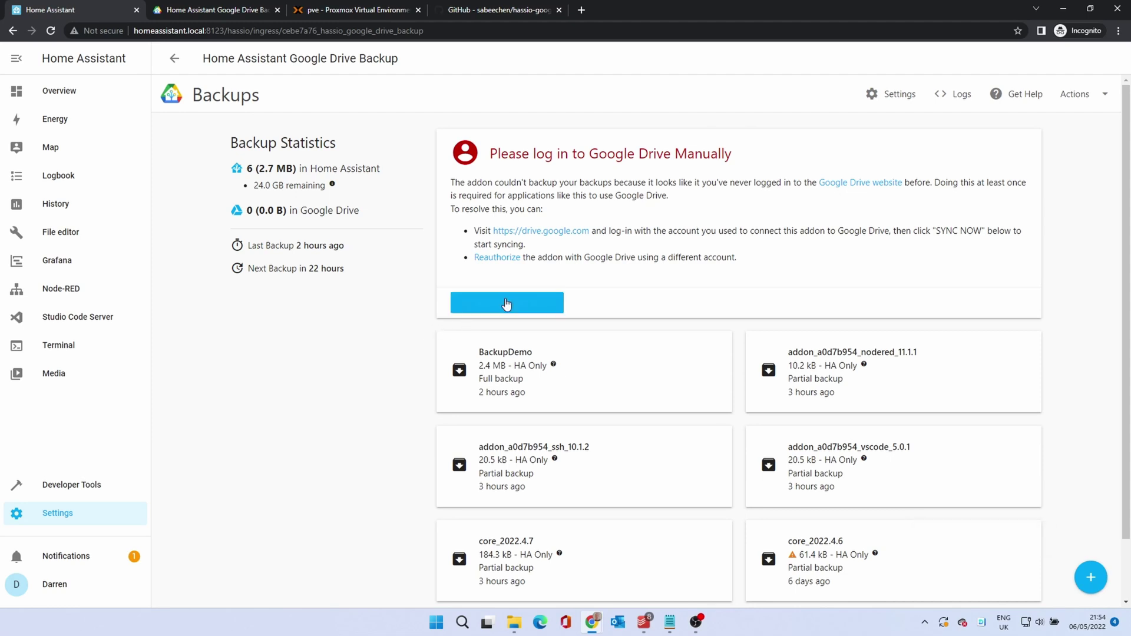
right_click(558, 238)
left_click(580, 244)
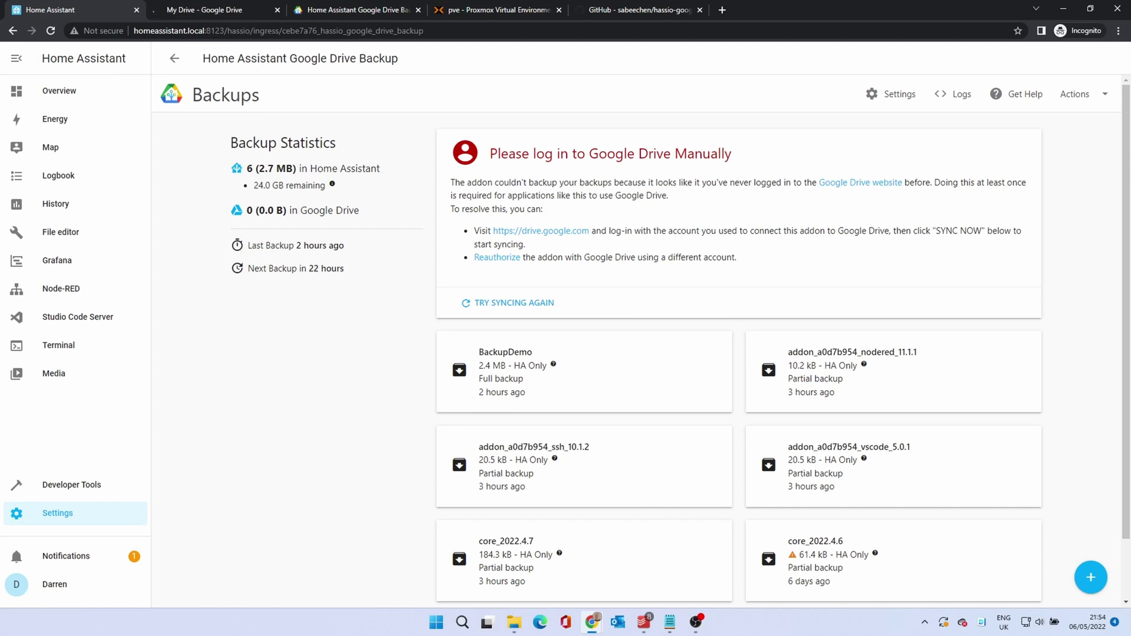
View the empty My Drive, close the habackup.io tab, and go back to the Home Assistant backup page
left_click(197, 10)
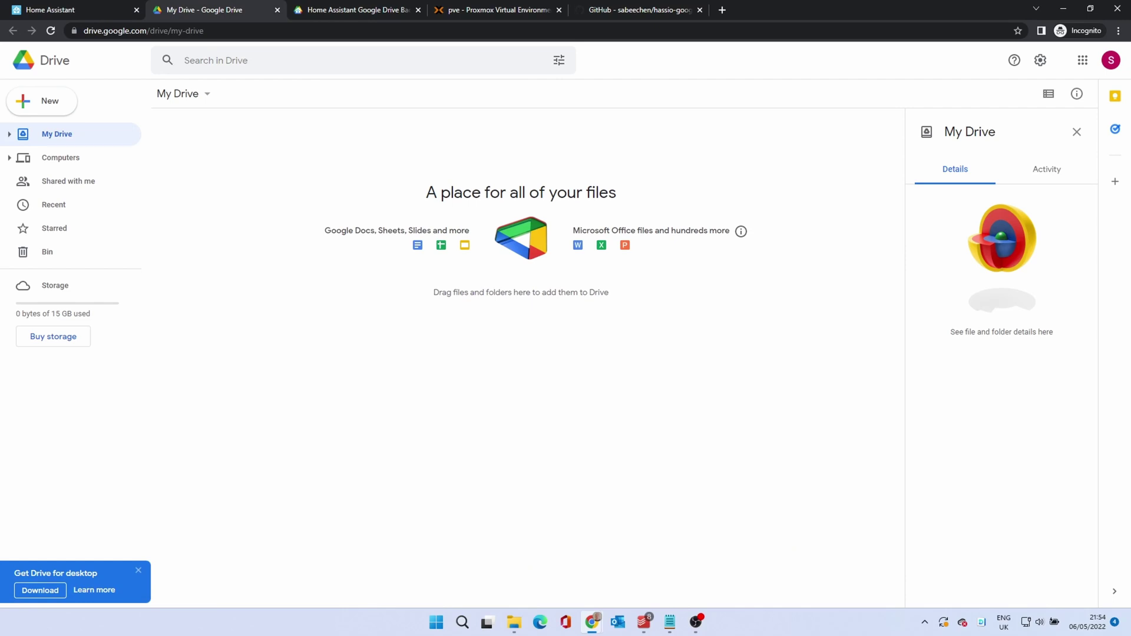
left_click(418, 10)
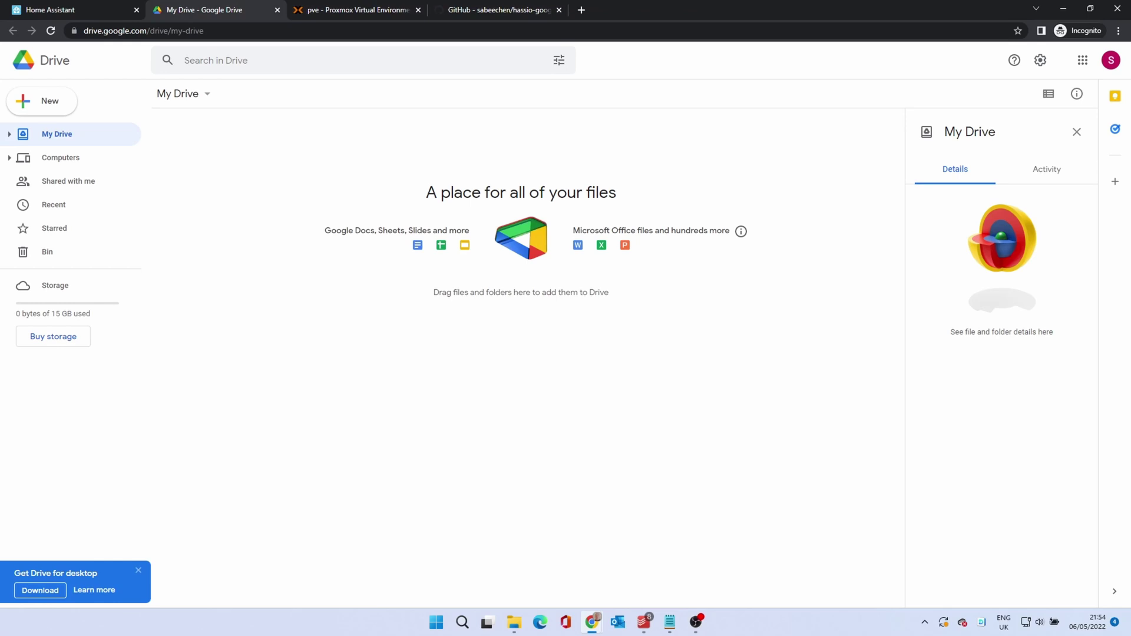
left_click(91, 10)
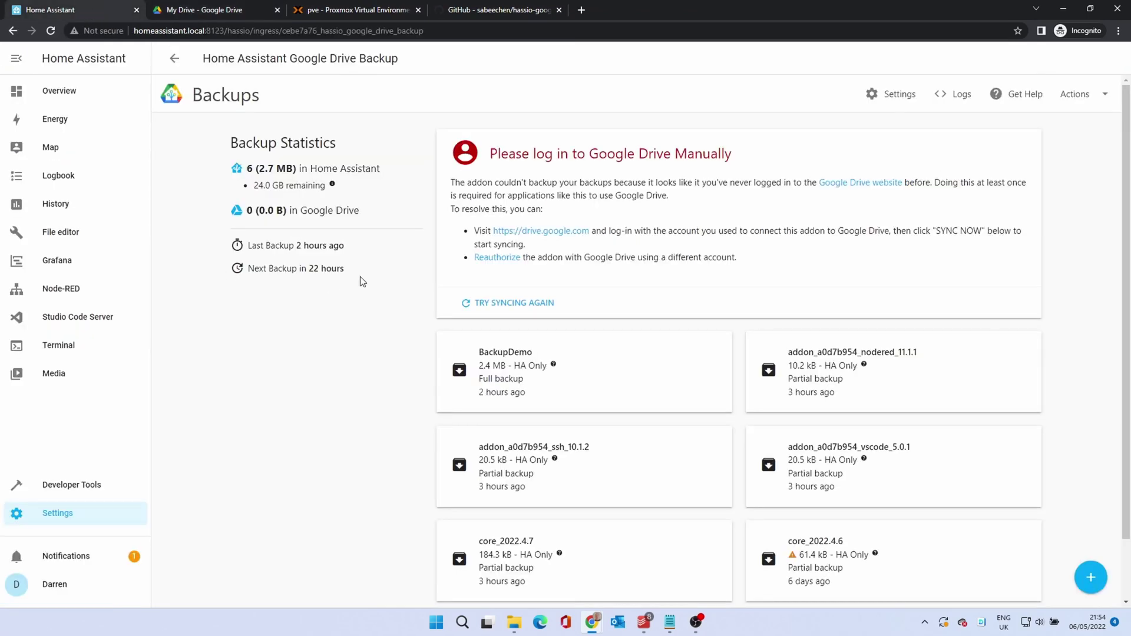
Retry the Google Drive sync and allow deleting extra old backups, keeping four backups (2.4 MB)
left_click(533, 303)
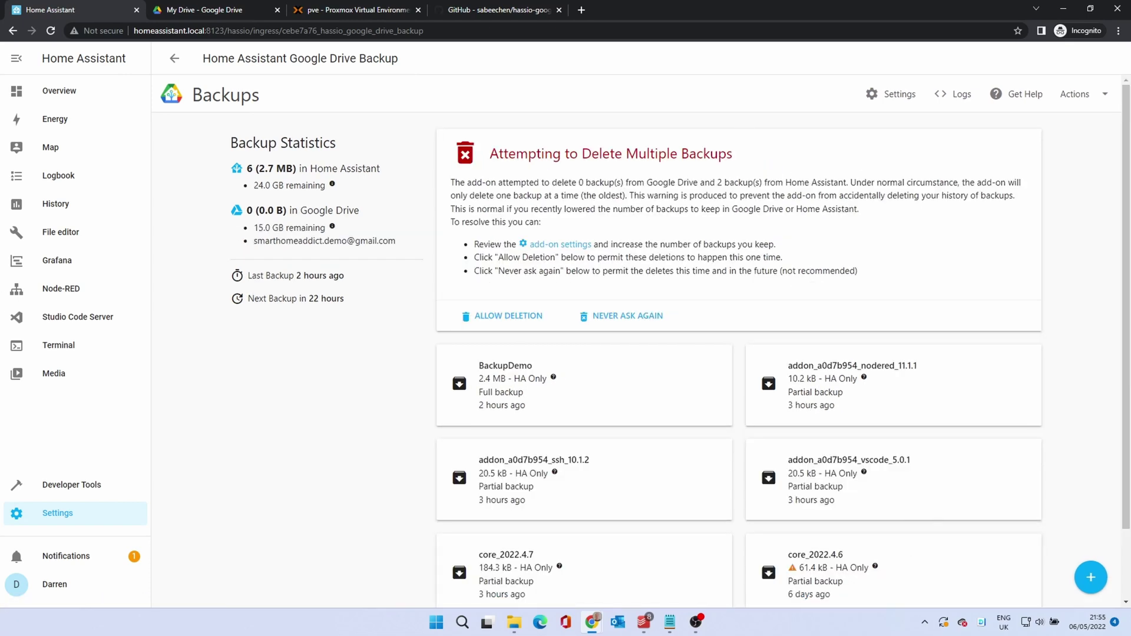
left_click(516, 319)
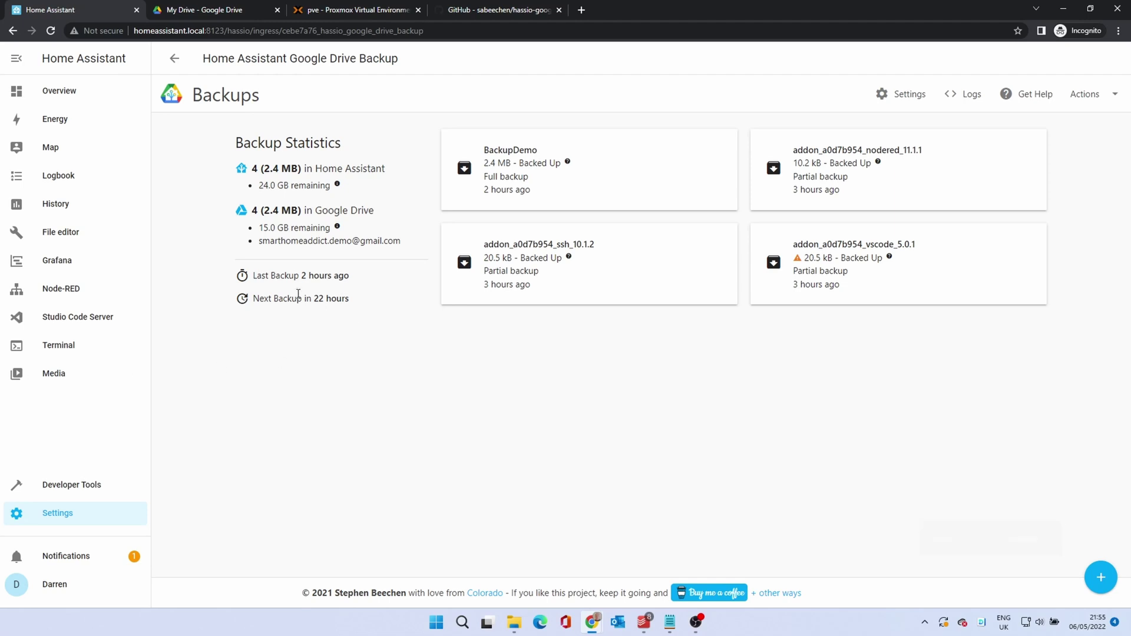
Check the backup list under Settings > System > Backups
left_click(68, 518)
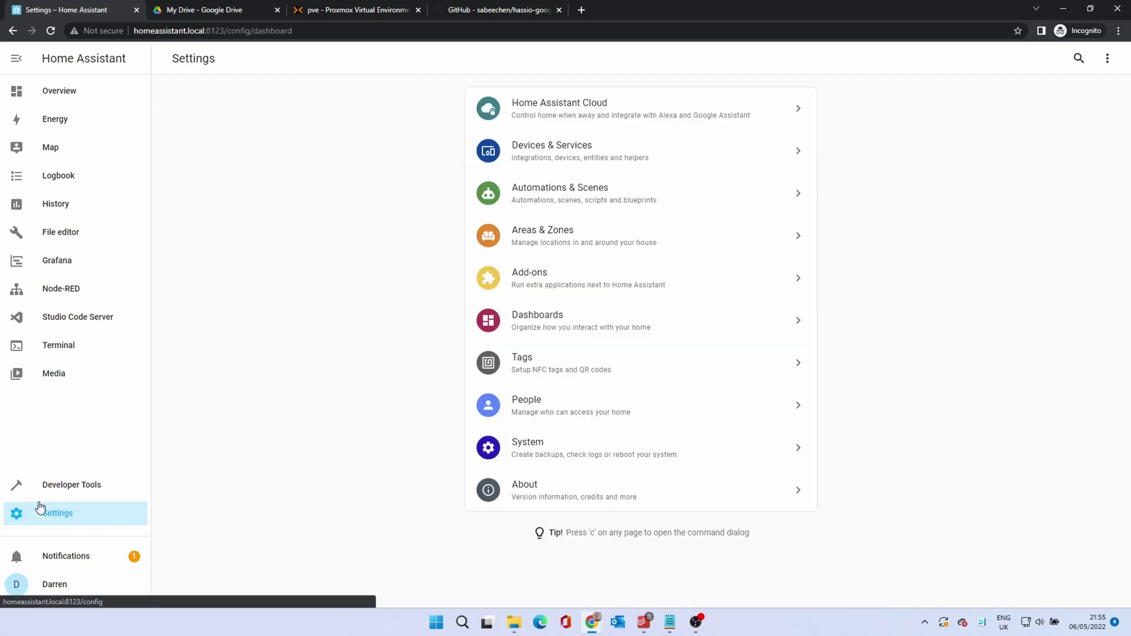
left_click(584, 453)
left_click(554, 234)
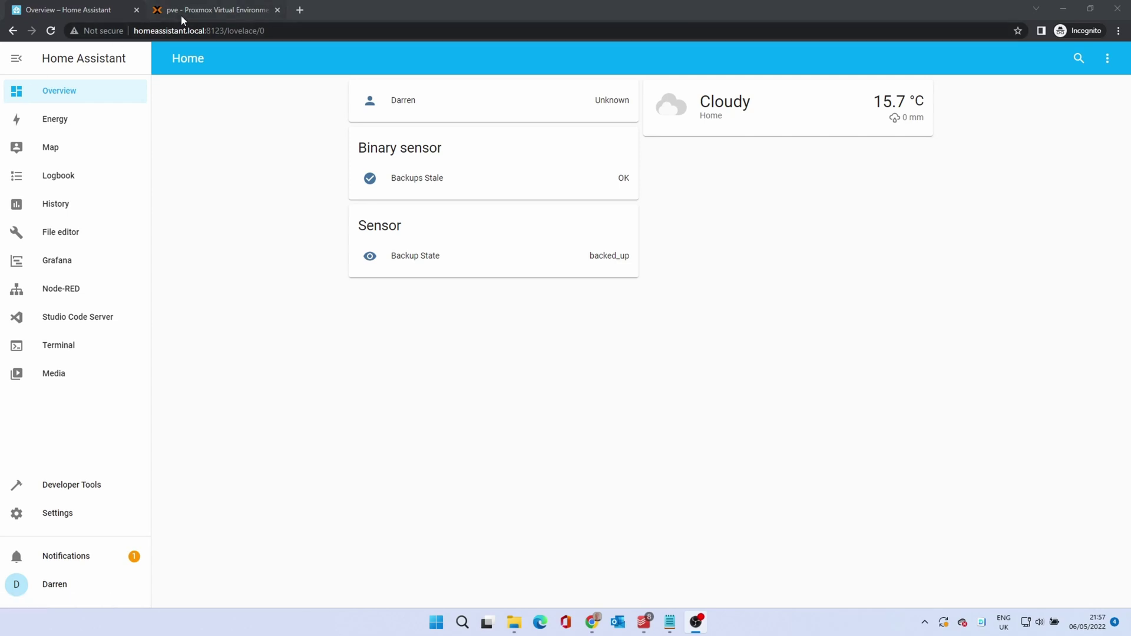
Back up VM 104 (HA-Test) to Storage_1 in Snapshot mode and close the finished task log
left_click(182, 15)
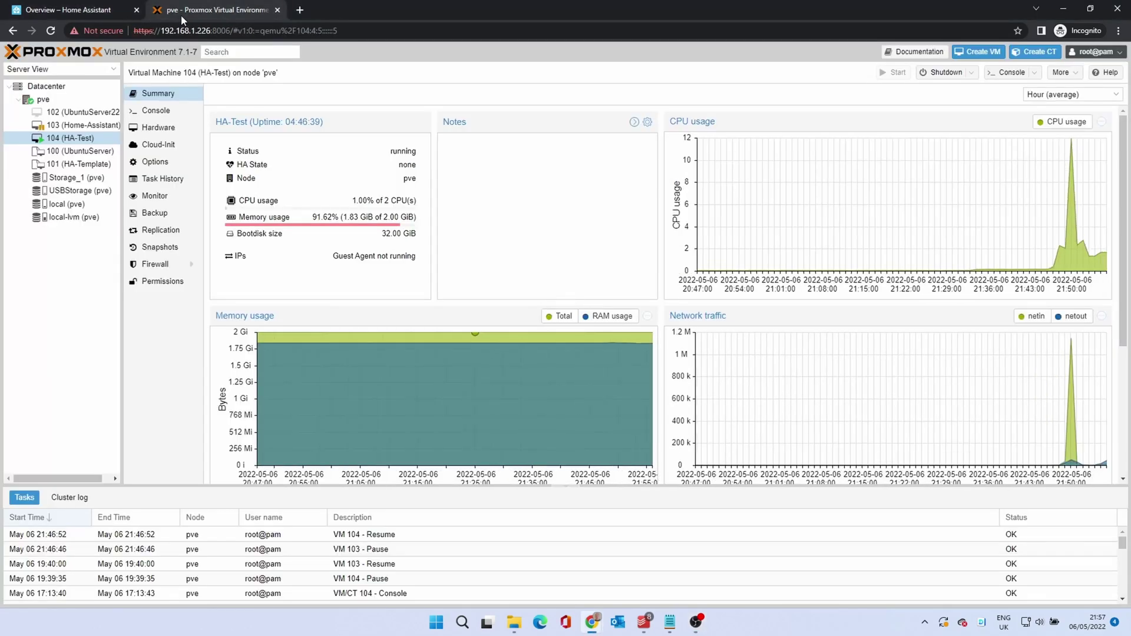
left_click(60, 141)
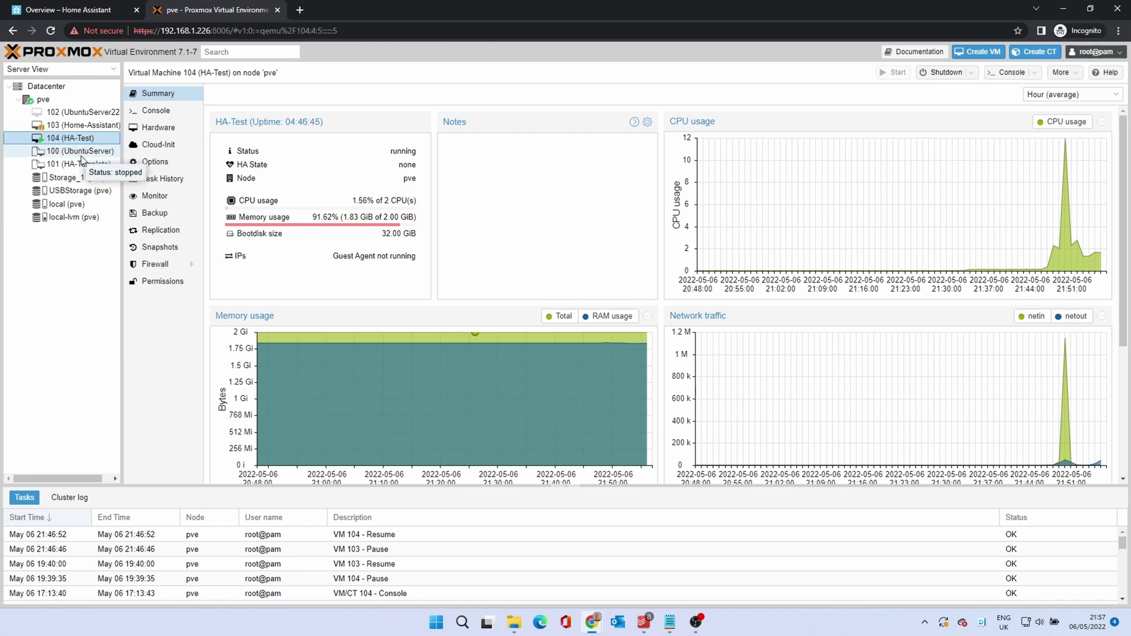
left_click(150, 216)
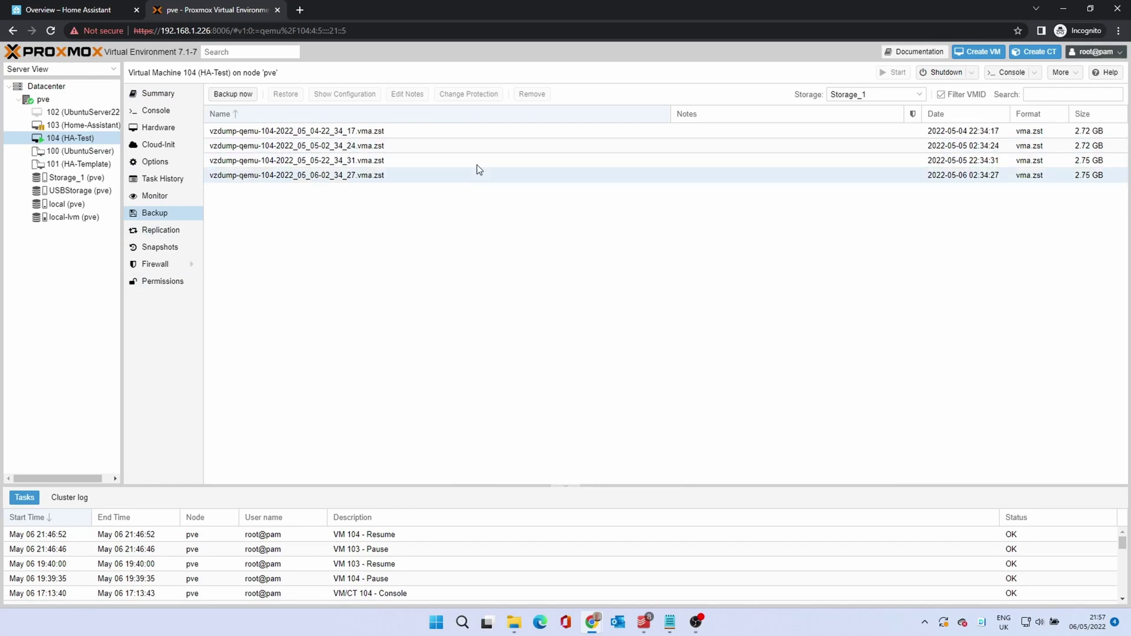
left_click(222, 96)
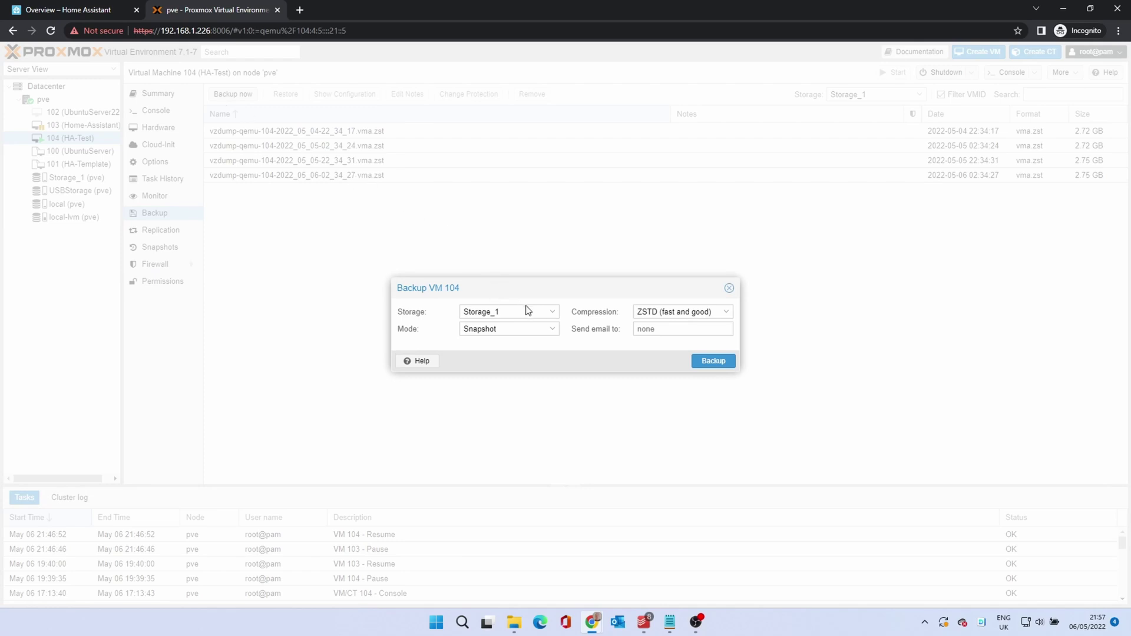
left_click(554, 334)
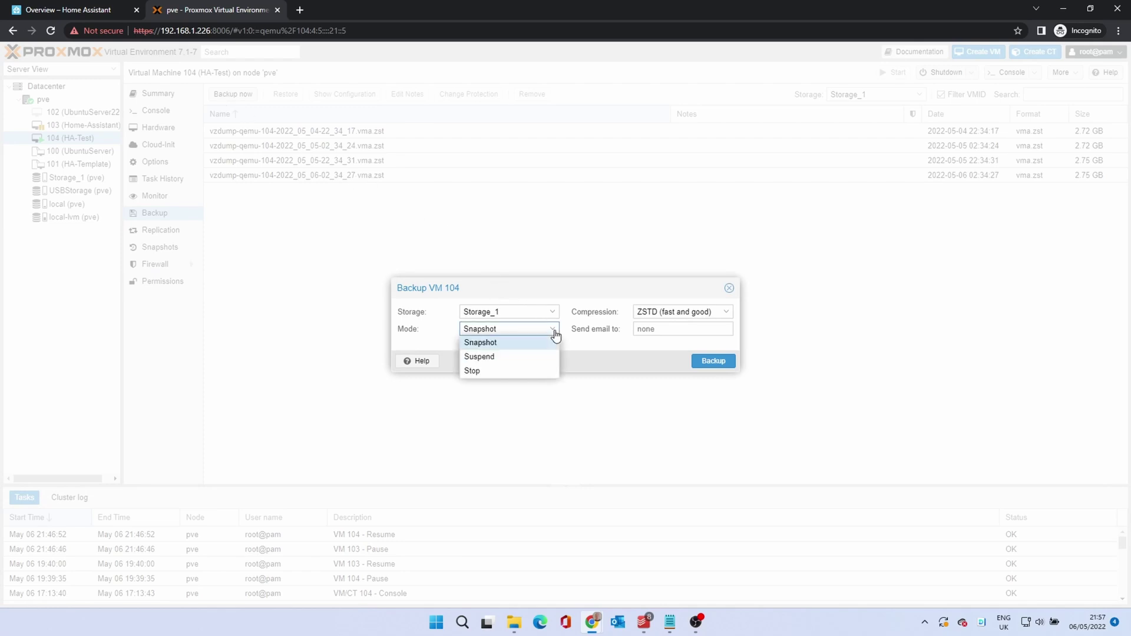
left_click(554, 334)
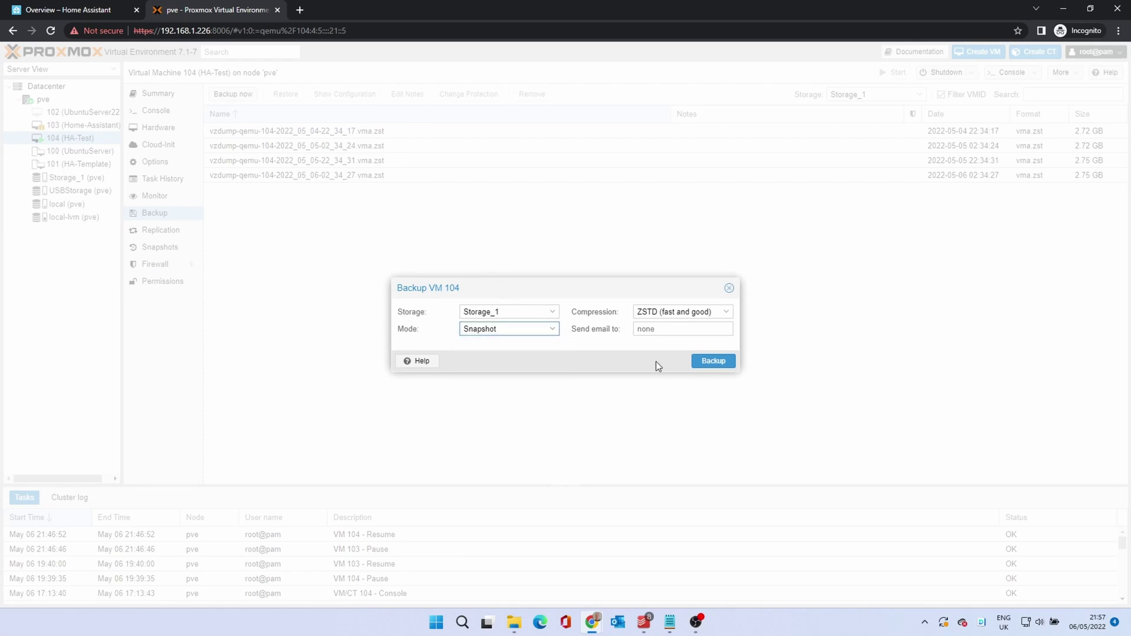
left_click(715, 362)
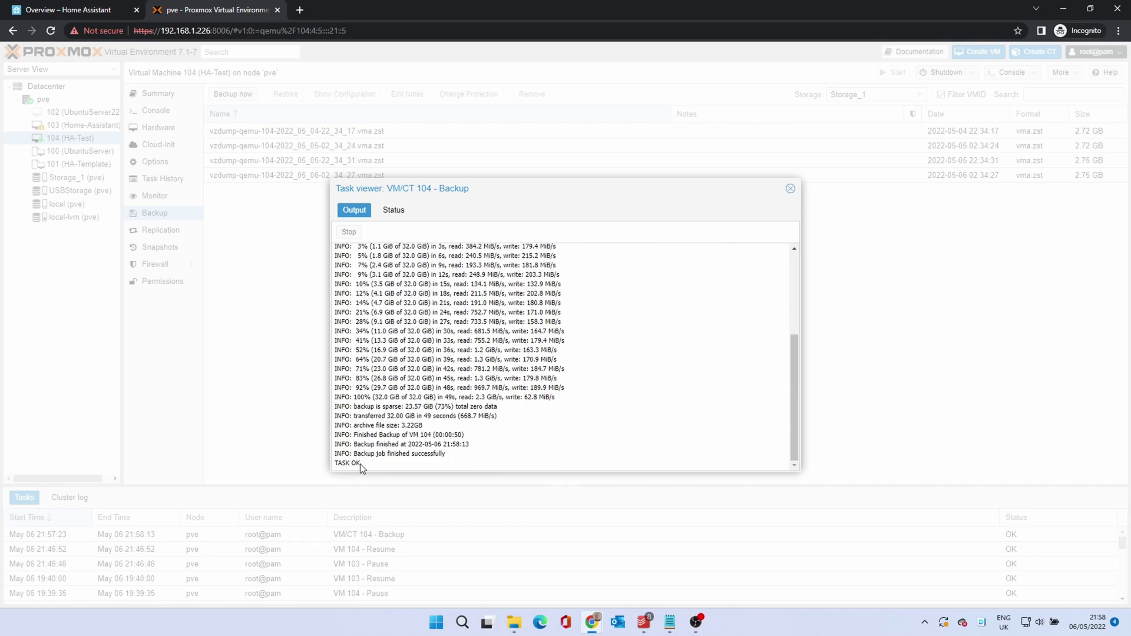
left_click(790, 188)
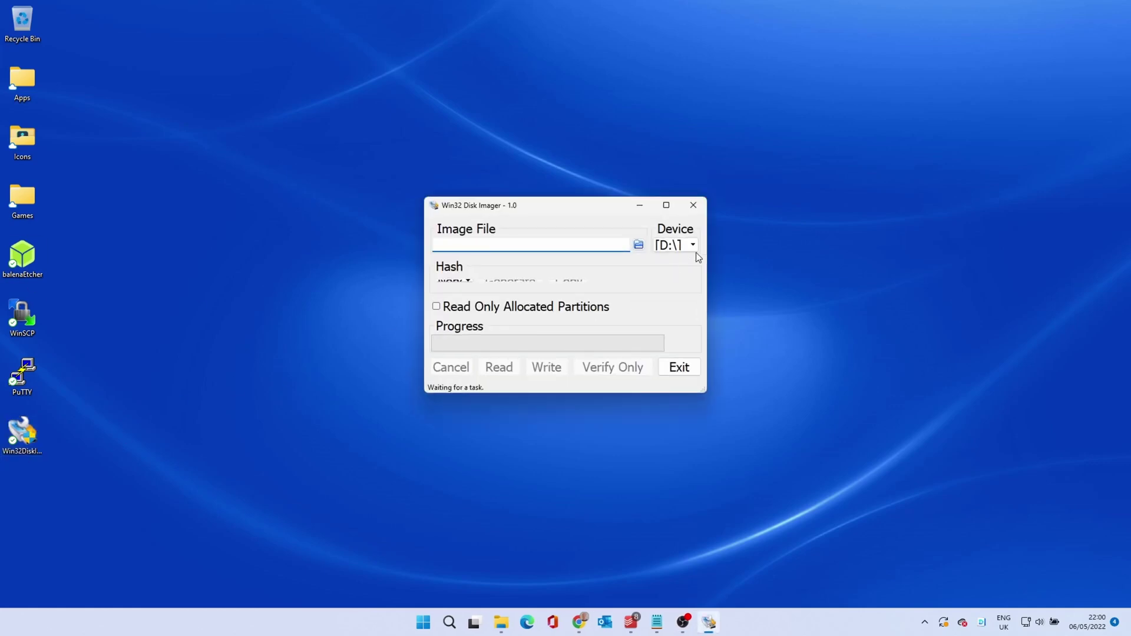
Read drive D: into an image file named HA_Backup in the Downloads\Backups folder
left_click(667, 205)
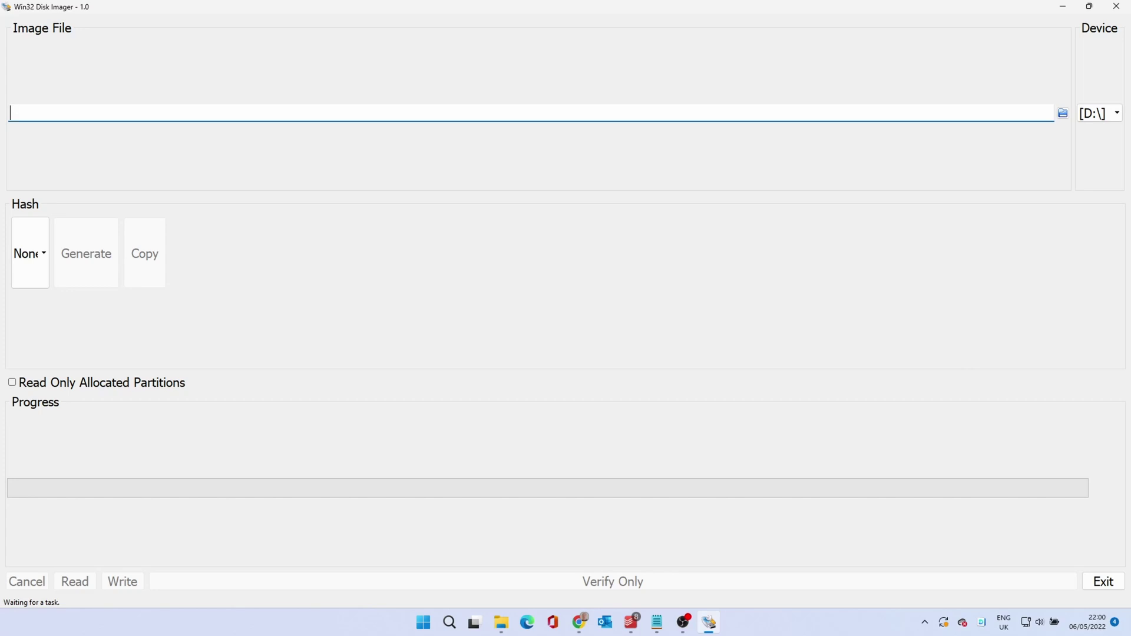
left_click(1062, 114)
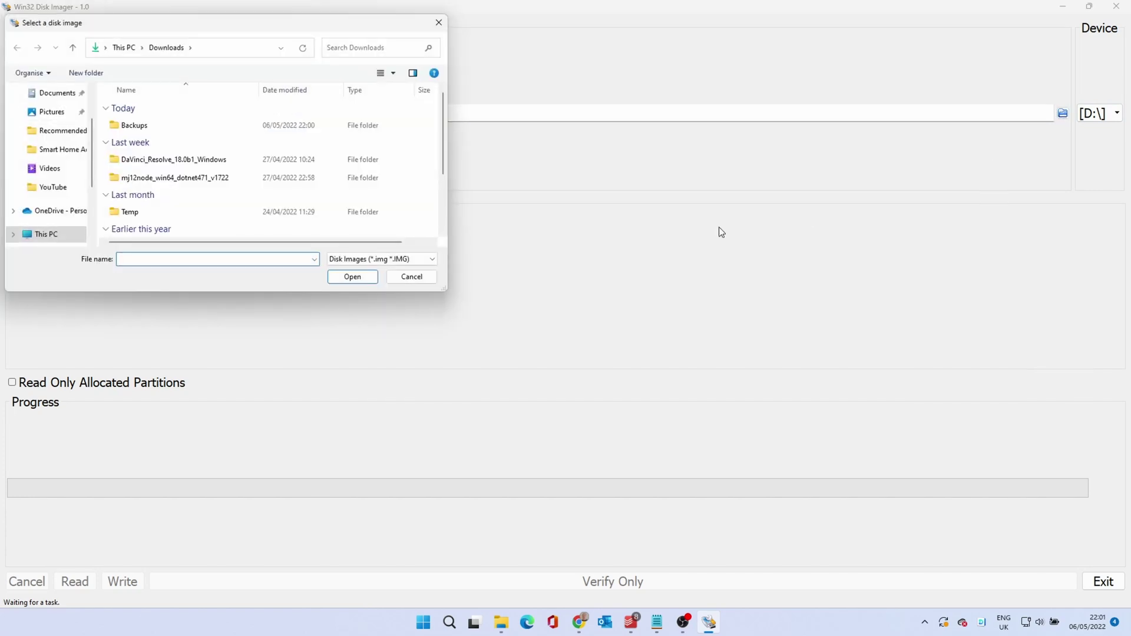
double_click(129, 125)
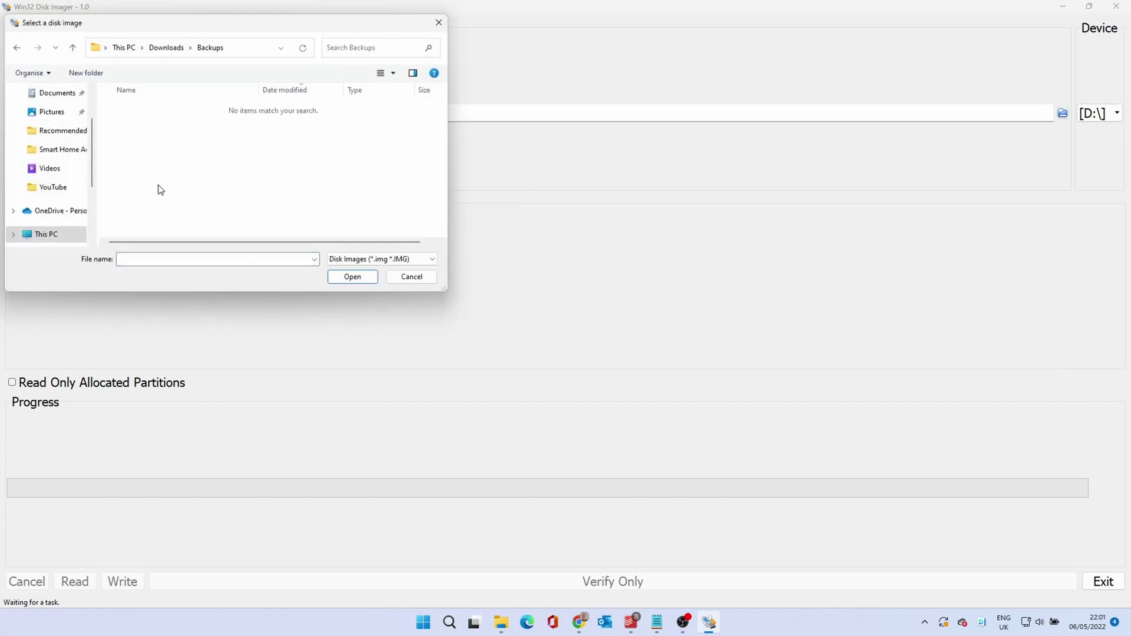
left_click(192, 262)
type("HA_Backup")
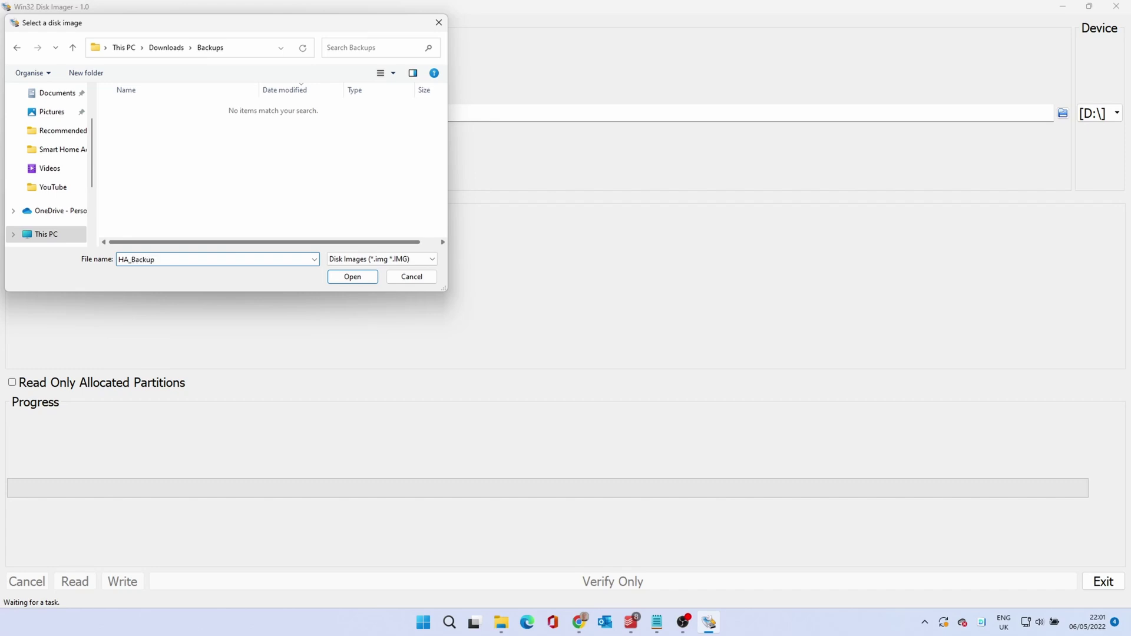
left_click(364, 278)
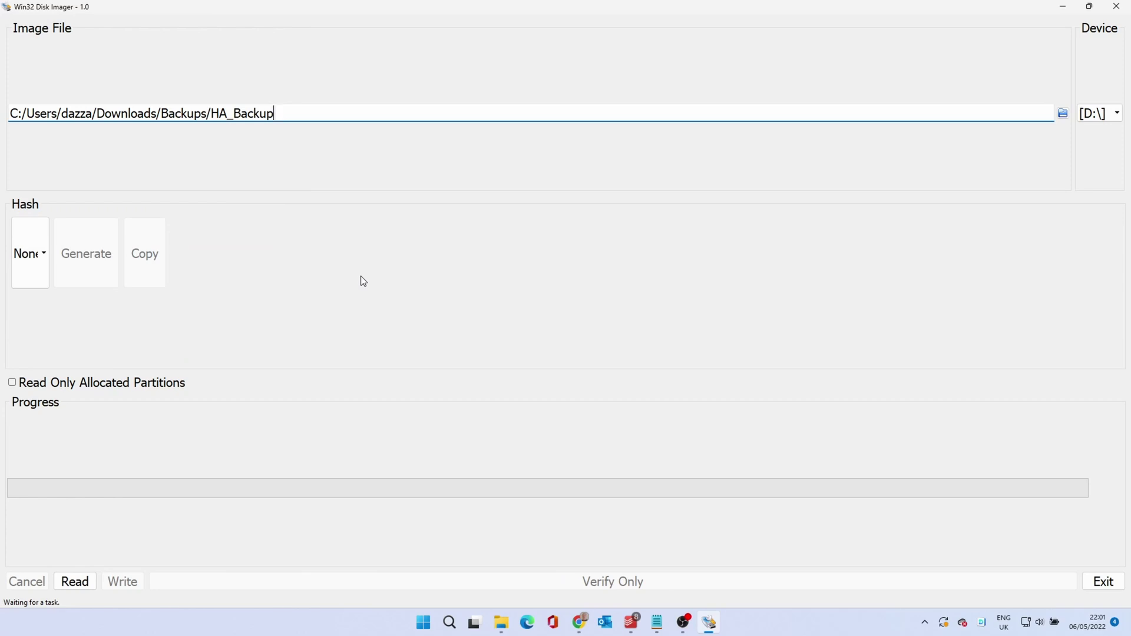
left_click(74, 583)
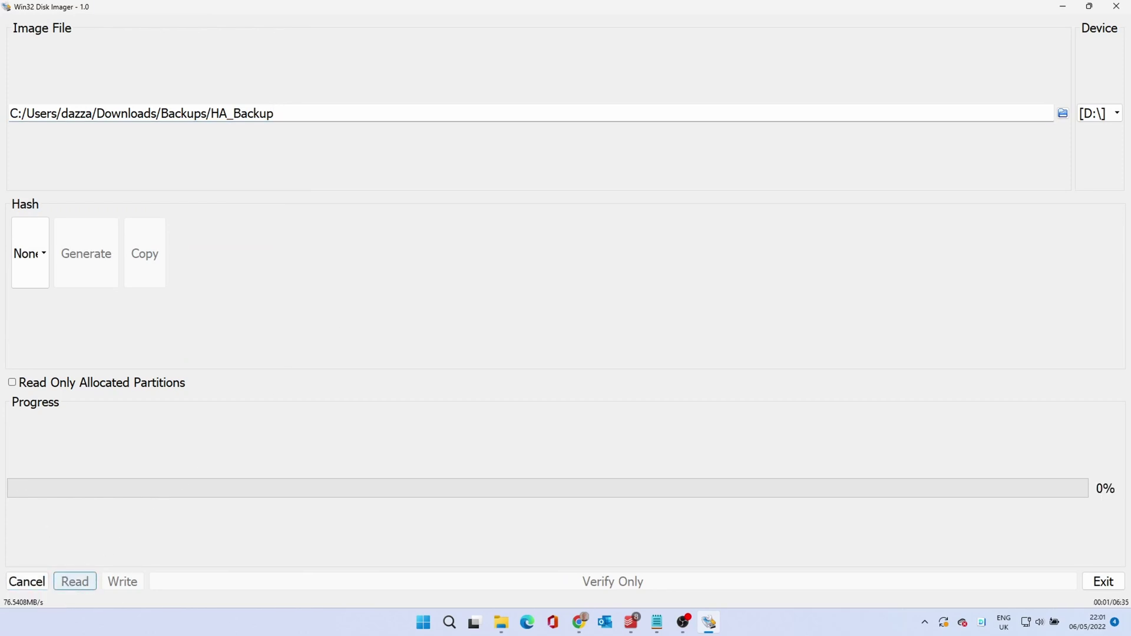